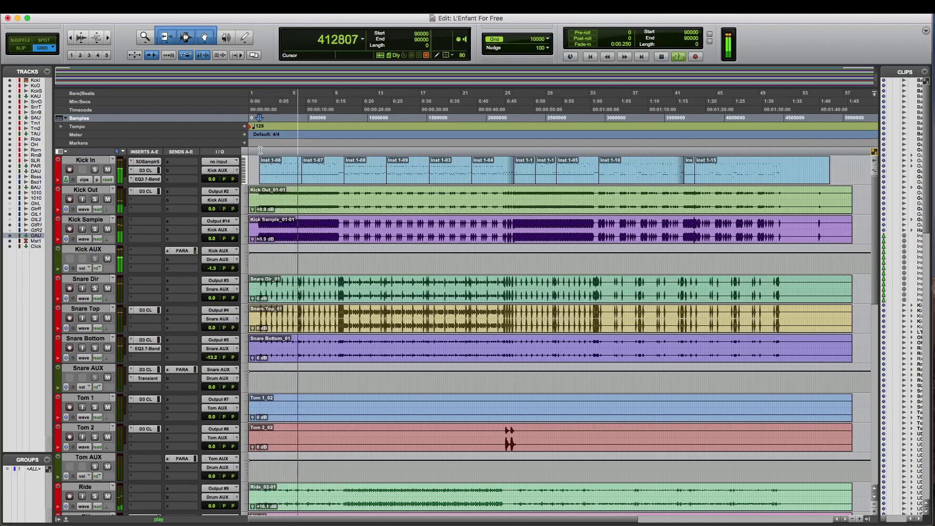
# Look through all session tracks from the drums down to the guitars and master during playback, and stop playback.
pyautogui.scroll(-15, 295, 158)
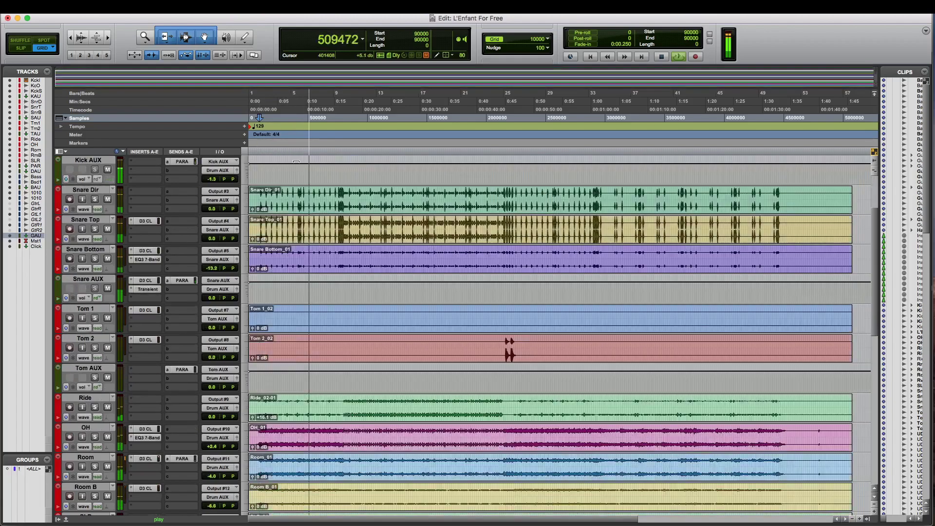
pyautogui.scroll(-8, 295, 163)
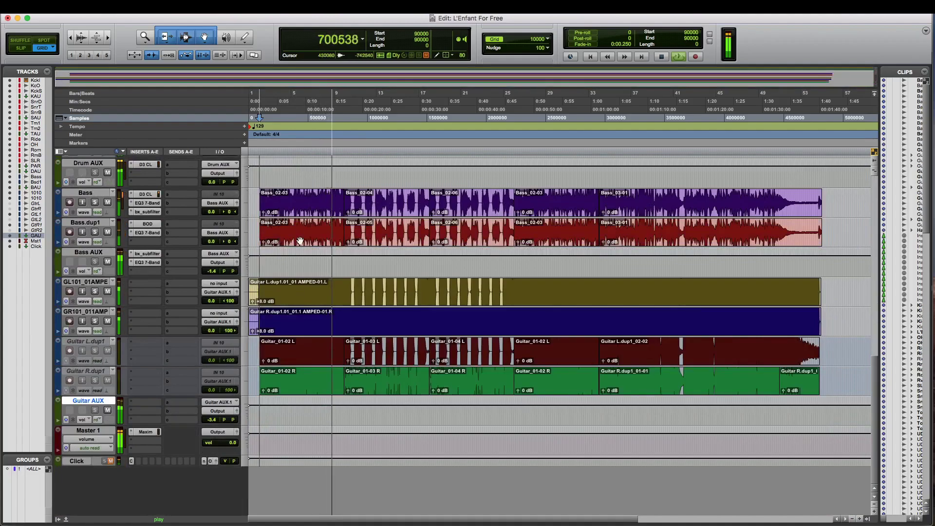
pyautogui.scroll(20, 298, 219)
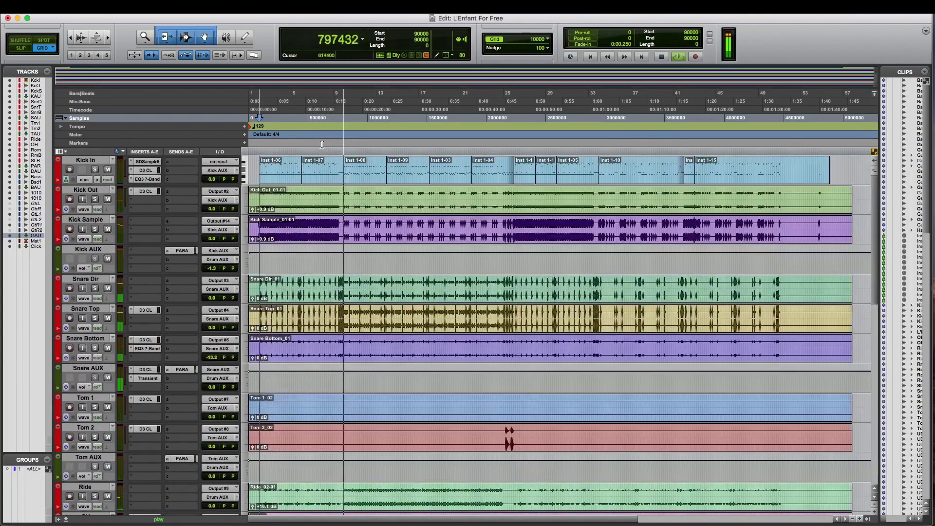
pyautogui.press('space')
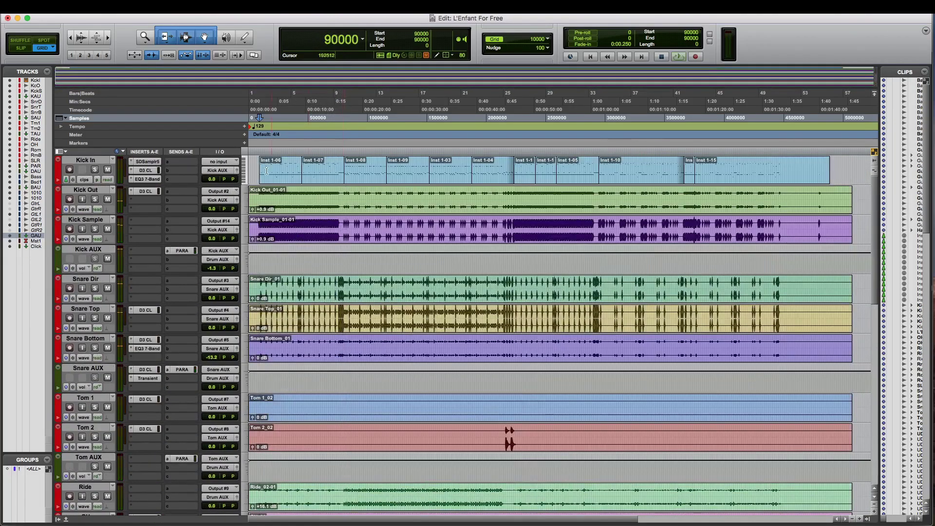
# Inspect the SSDSampler5 kit on the Kick In track, then solo the track and audition it from its first clip.
pyautogui.click(148, 161)
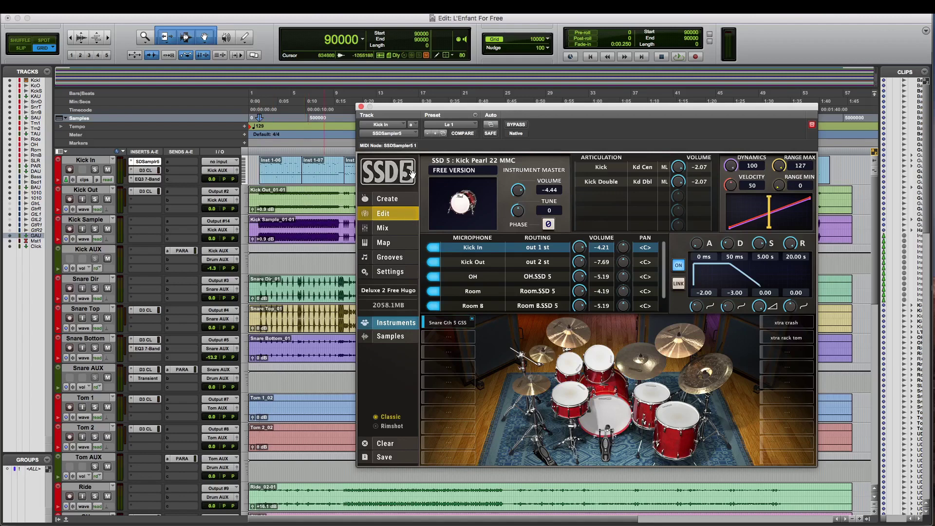
pyautogui.click(389, 337)
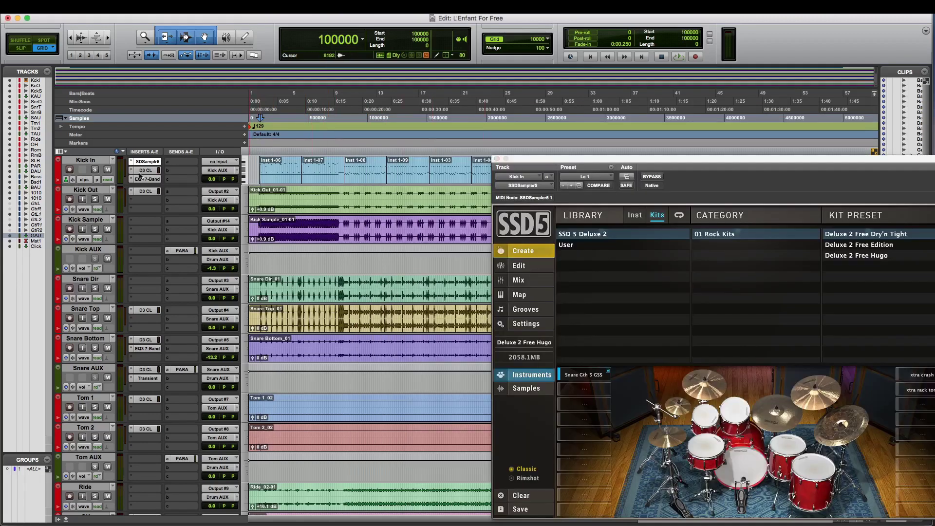
pyautogui.click(94, 169)
pyautogui.click(258, 150)
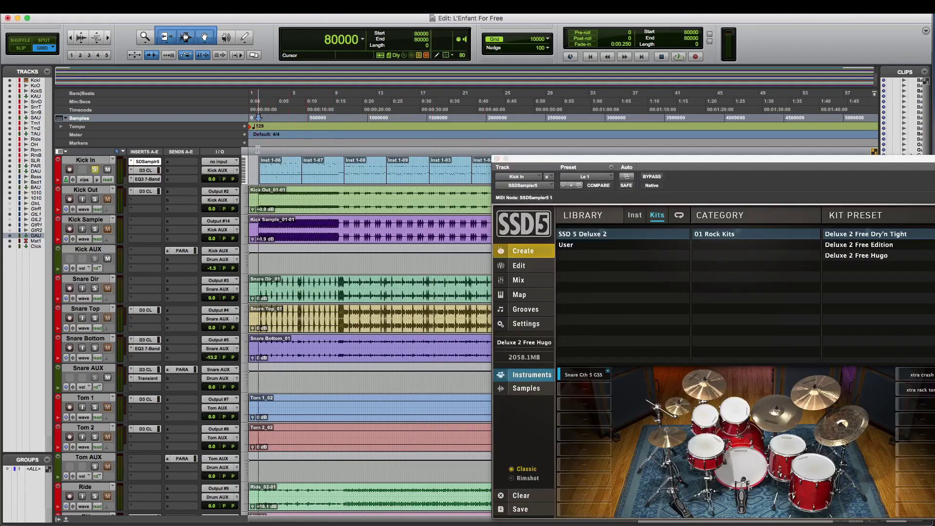
pyautogui.press('space')
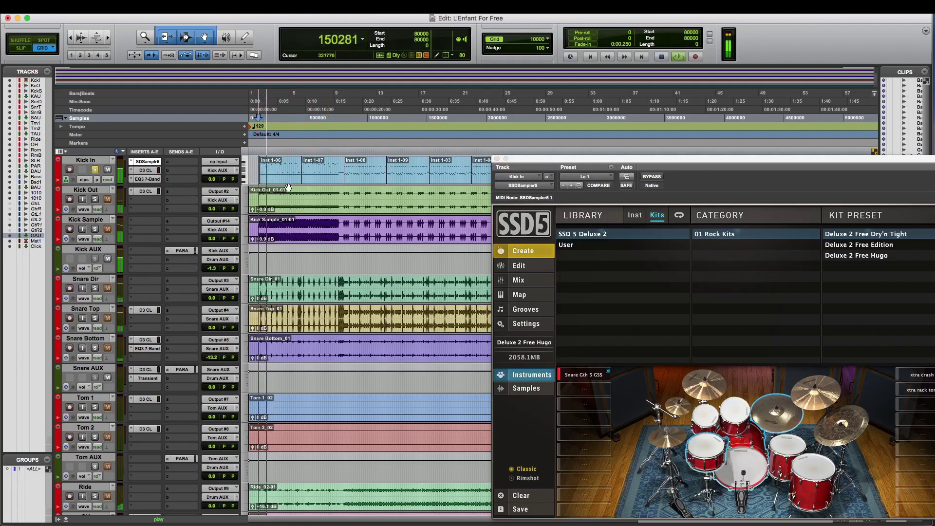
pyautogui.press('space')
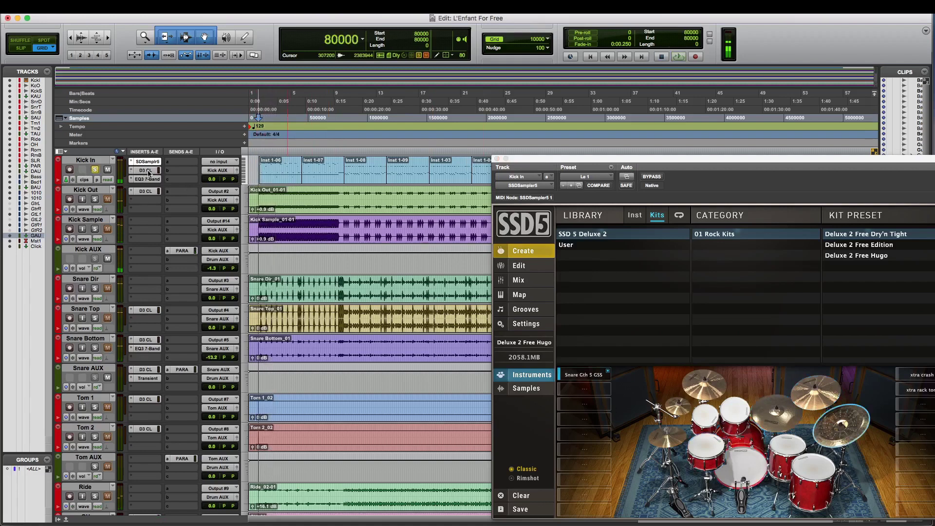
# Inspect the compressor and the EQ3 7-Band settings on the Kick In track, then close the plug-in window.
pyautogui.click(148, 171)
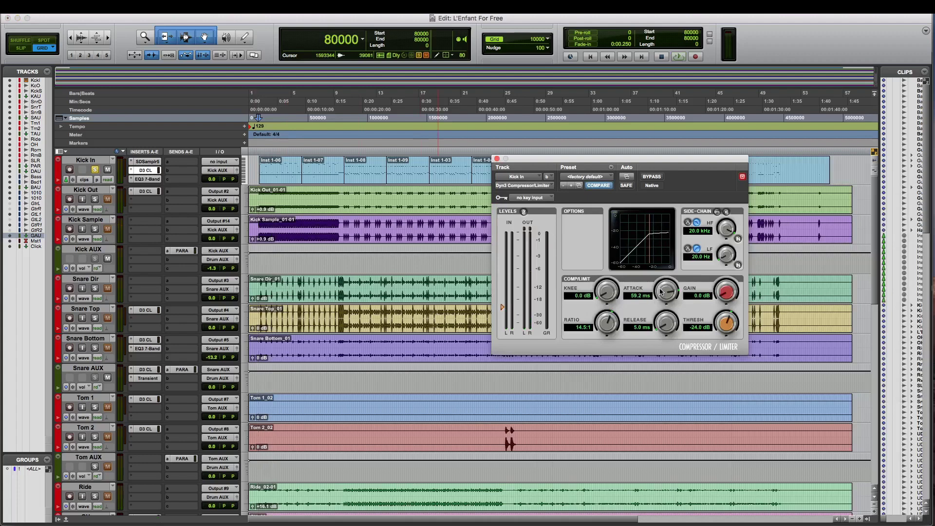
pyautogui.click(148, 179)
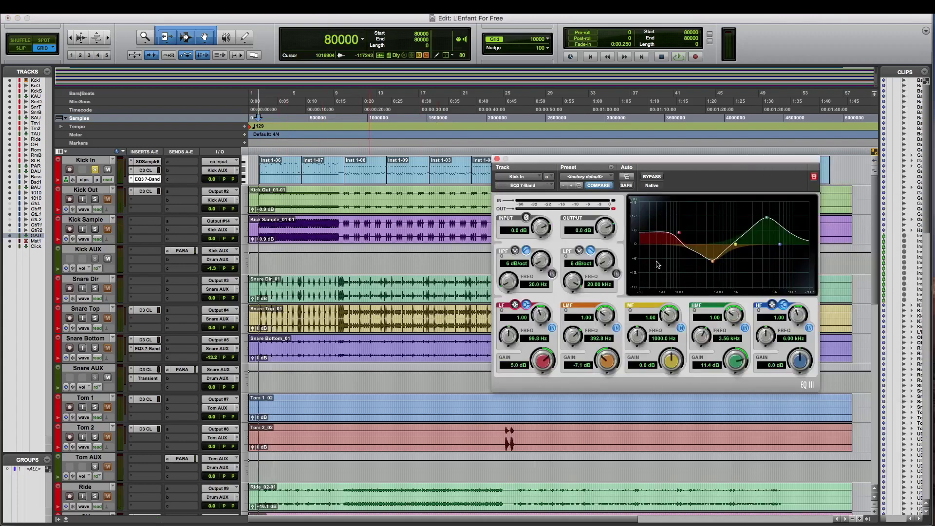
pyautogui.click(497, 159)
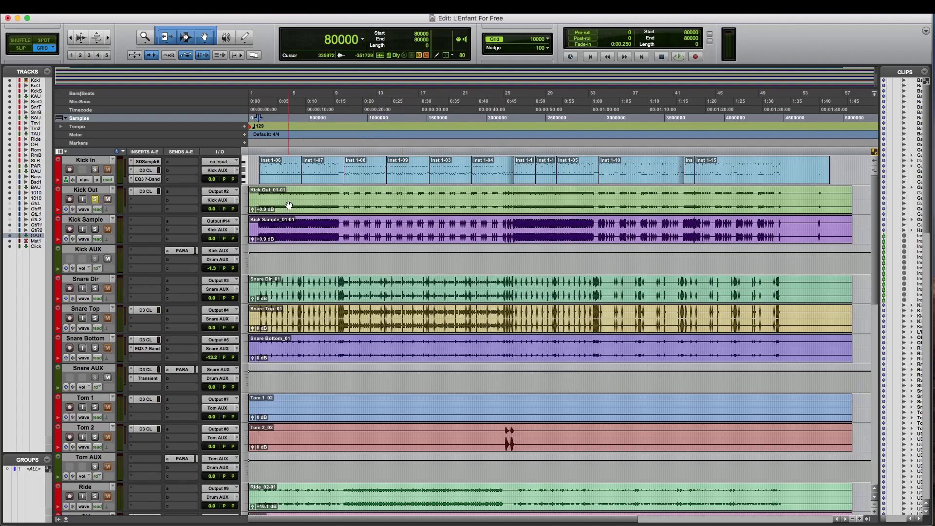
# Audition the Kick Out track in solo and remove its solo.
pyautogui.press('space')
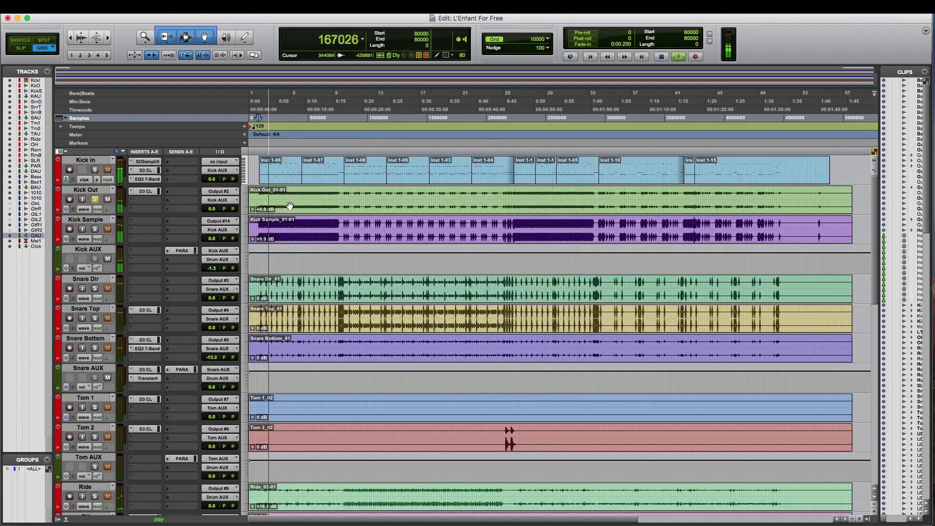
pyautogui.press('space')
pyautogui.click(95, 199)
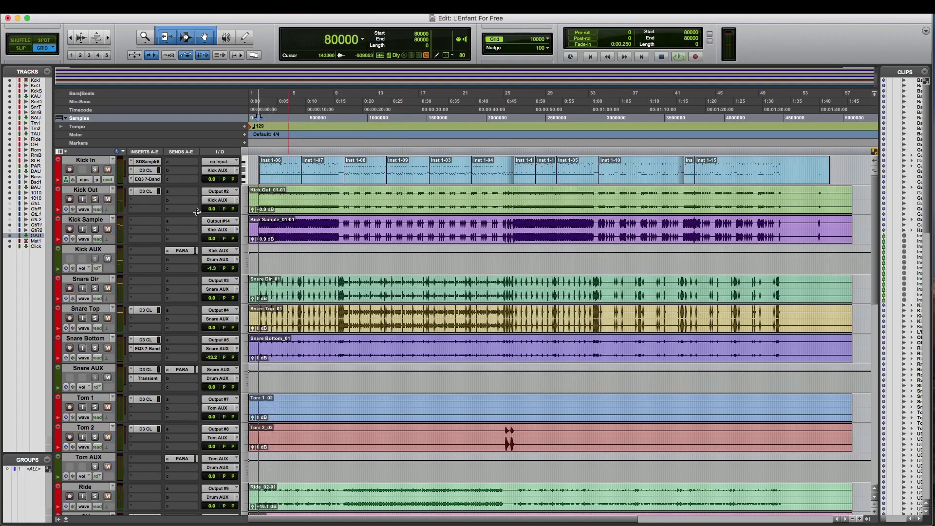
# Solo the Kick Sample track, play a short passage of it, and remove the solo.
pyautogui.click(95, 230)
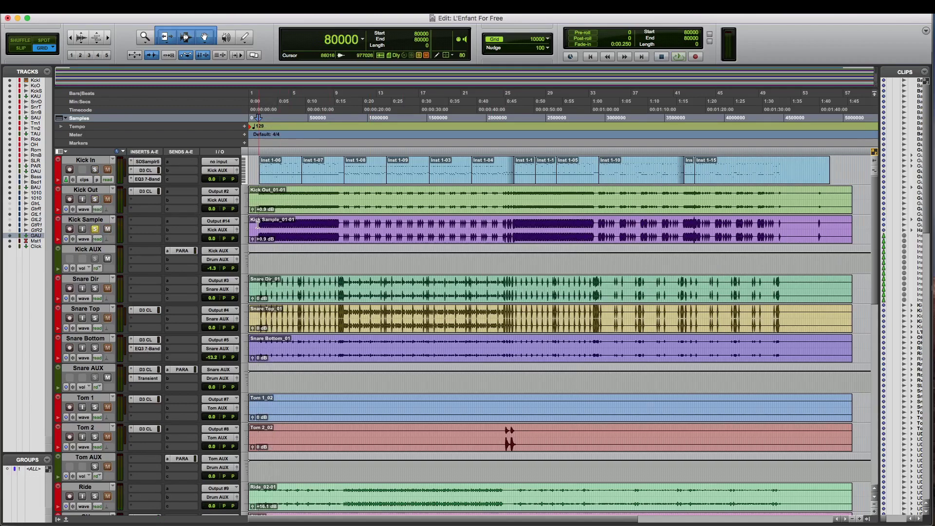
pyautogui.press('space')
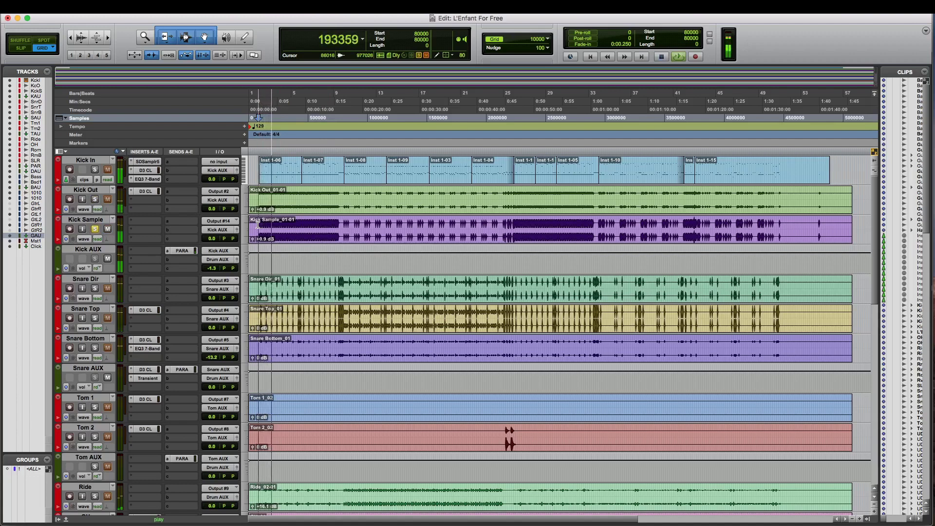
pyautogui.press('space')
pyautogui.click(95, 228)
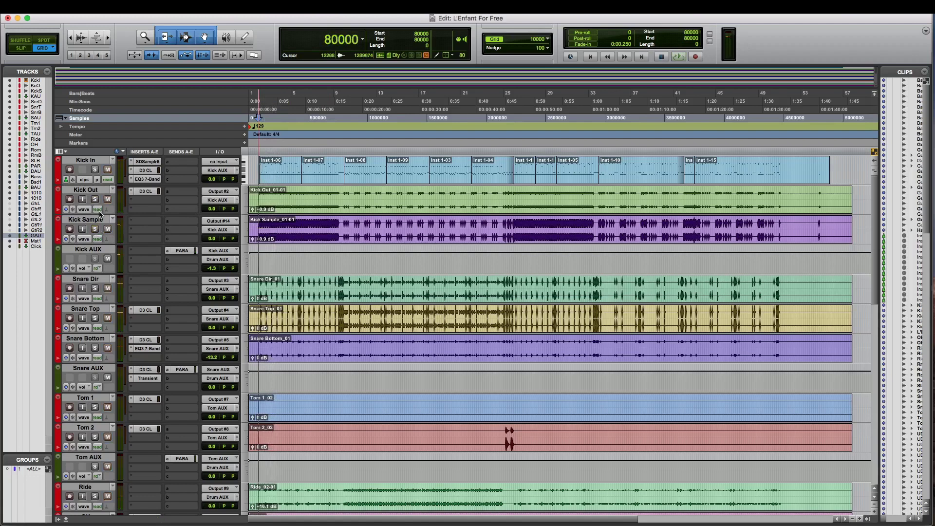
# Solo Kick In, Kick Out and Kick Sample together, audition the combined kick sound, and unsolo all three tracks.
pyautogui.click(91, 222)
pyautogui.keyDown('shift'); pyautogui.click(87, 162); pyautogui.keyUp('shift')
pyautogui.keyDown('alt'); pyautogui.keyDown('shift'); pyautogui.click(95, 169); pyautogui.keyUp('shift'); pyautogui.keyUp('alt')
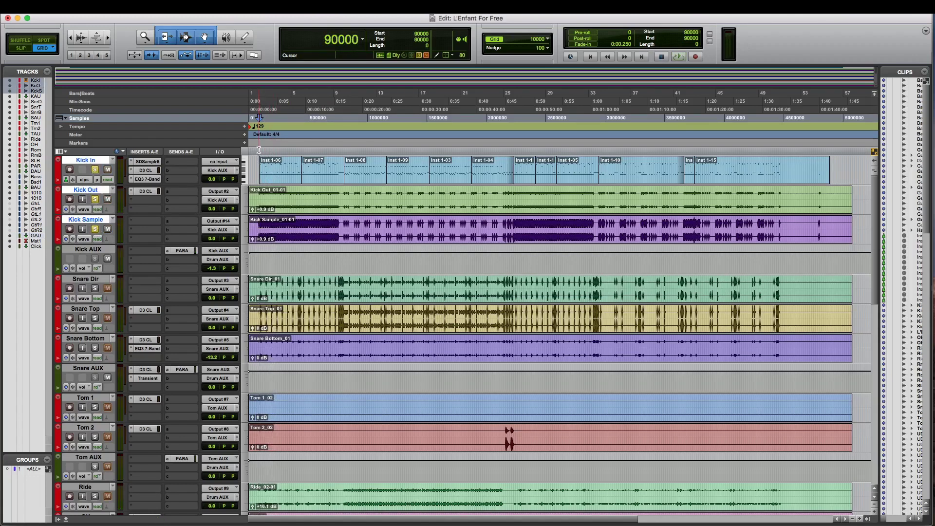
pyautogui.press('space')
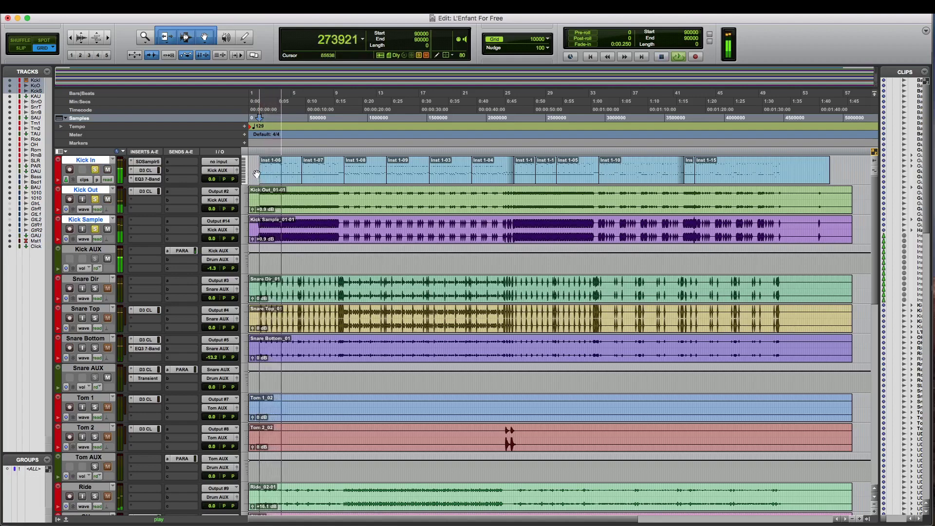
pyautogui.press('space')
pyautogui.click(95, 229)
pyautogui.click(95, 199)
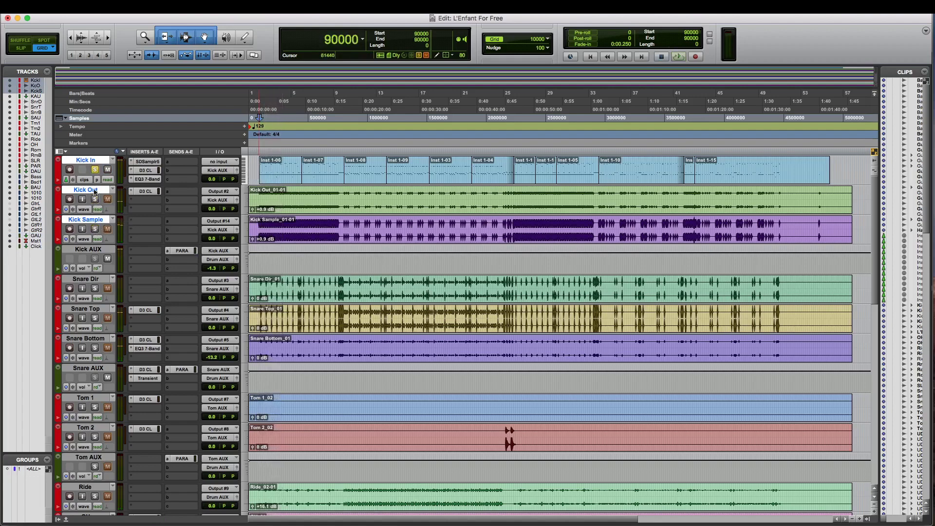
pyautogui.click(95, 169)
# Select the Snare Dir track and check the added Snare Gth 5 GSS instrument in Kick In's SSDSampler5.
pyautogui.click(95, 279)
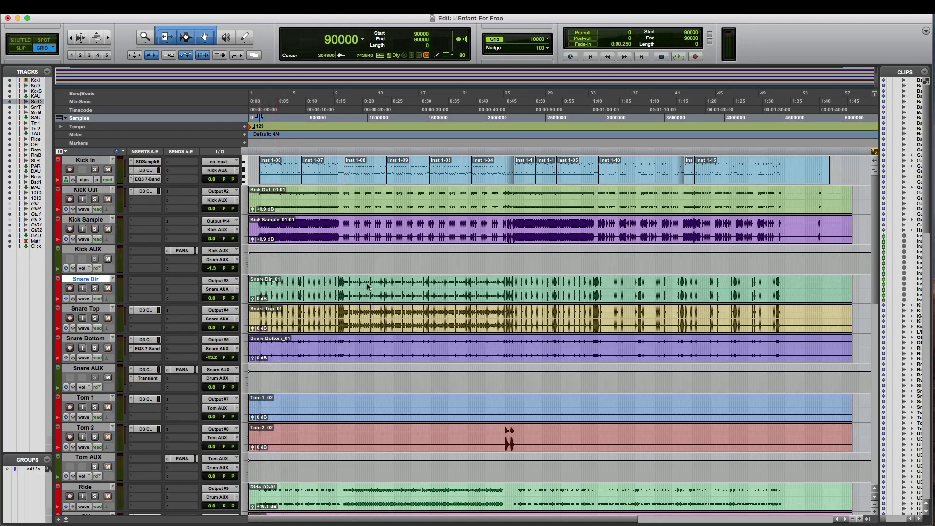
pyautogui.click(147, 161)
pyautogui.moveTo(601, 162); pyautogui.dragTo(526, 76)
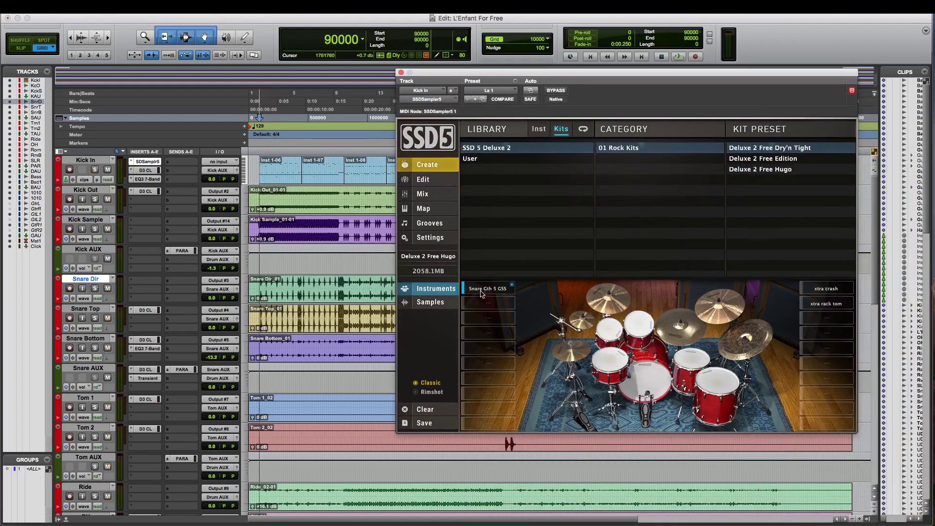
pyautogui.click(401, 72)
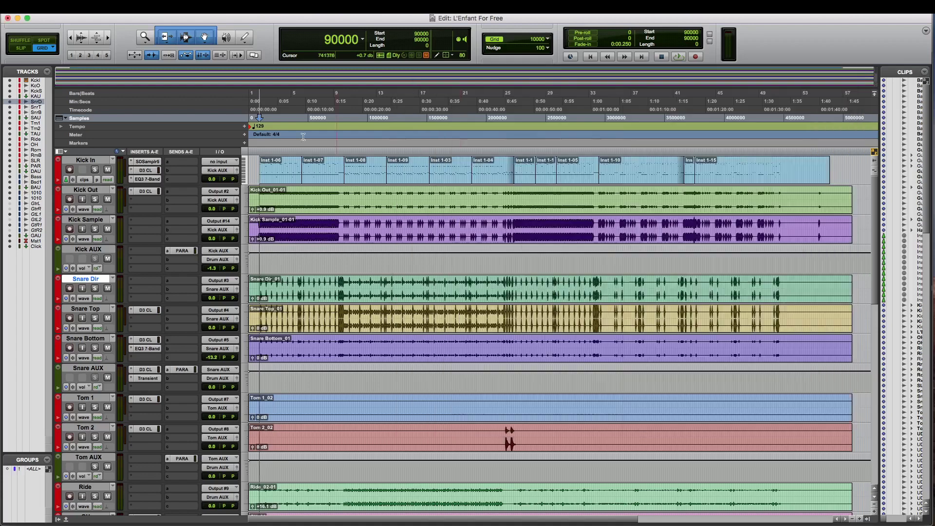
# Solo the Snare Dir track and audition a short passage of it.
pyautogui.click(95, 289)
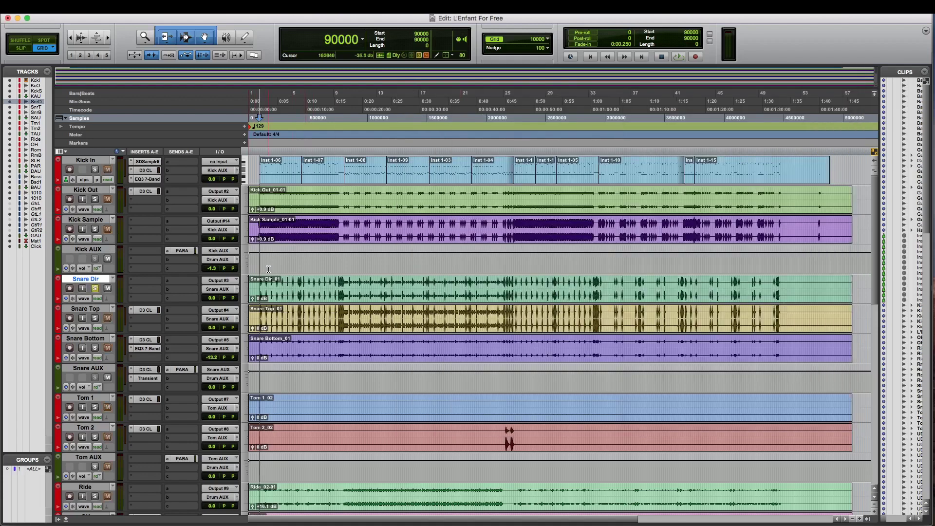
pyautogui.press('space')
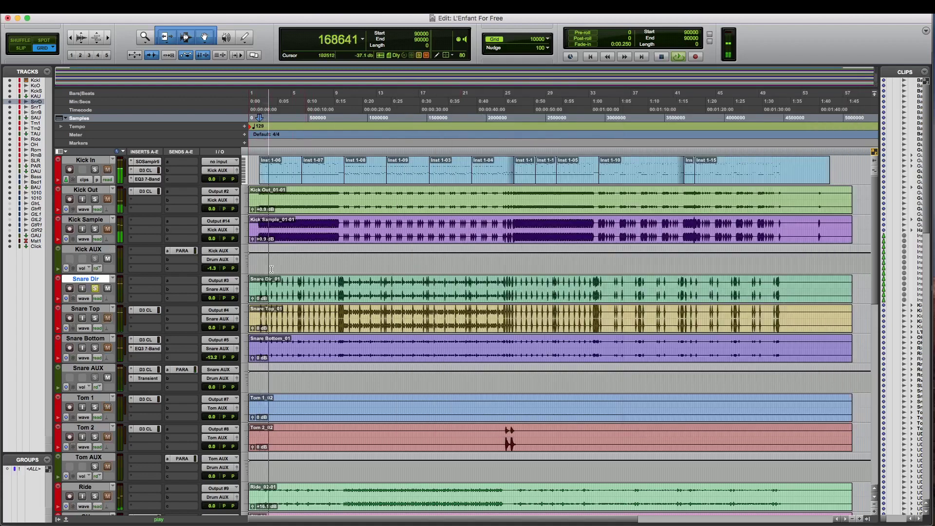
pyautogui.press('space')
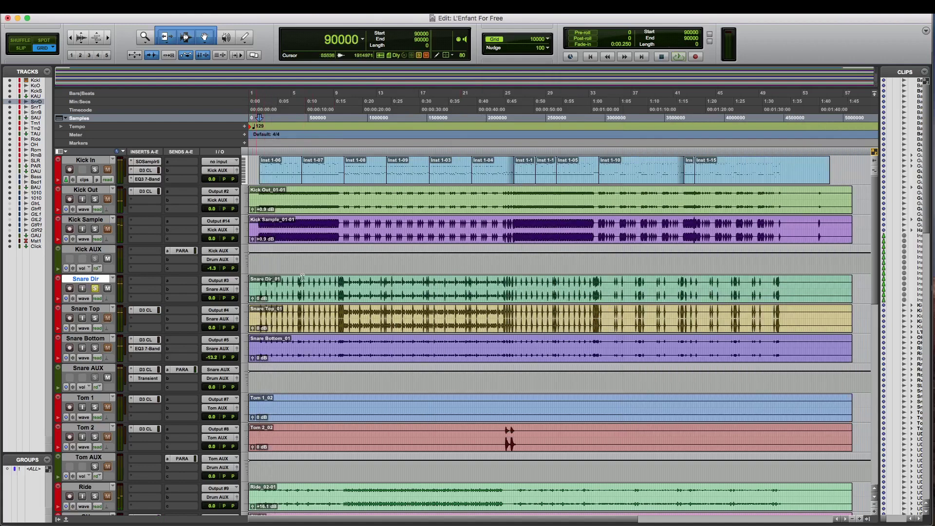
# Switch the solo to the Snare Top track and play a short passage of it.
pyautogui.click(95, 319)
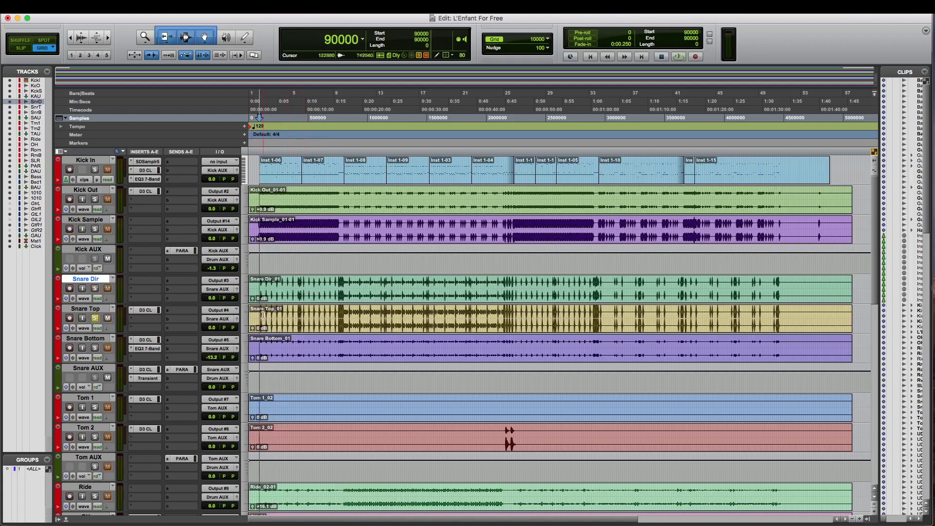
pyautogui.press('space')
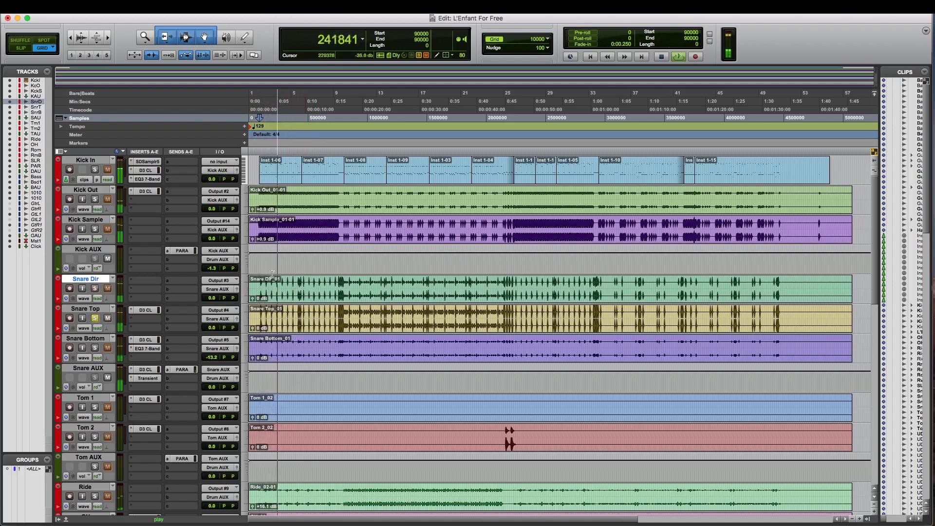
pyautogui.press('space')
# Inspect the Snare Top compressor and compare the soloed track with the compressor bypassed and active.
pyautogui.click(145, 310)
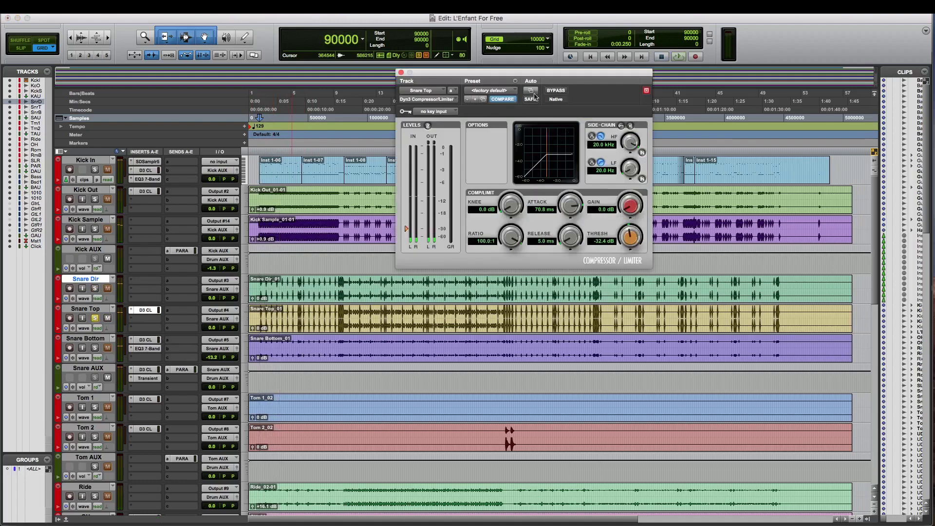
pyautogui.click(556, 91)
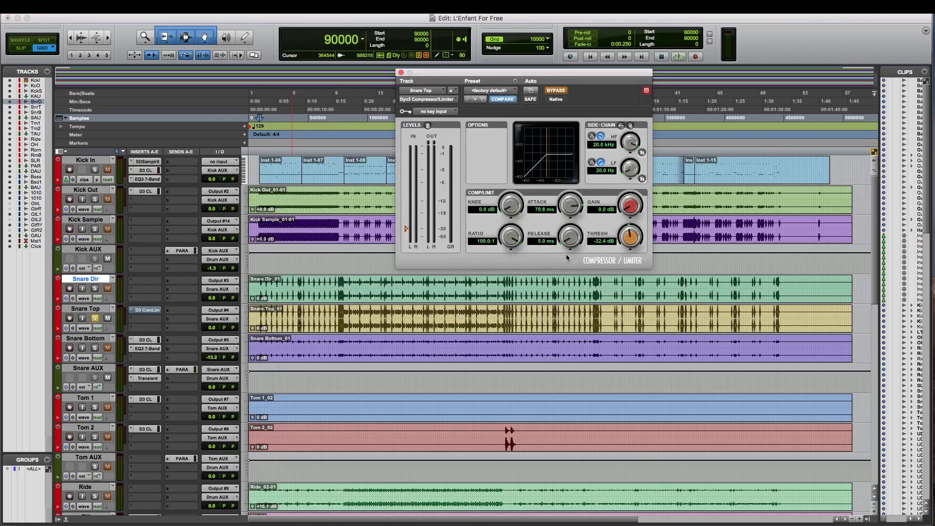
pyautogui.click(401, 72)
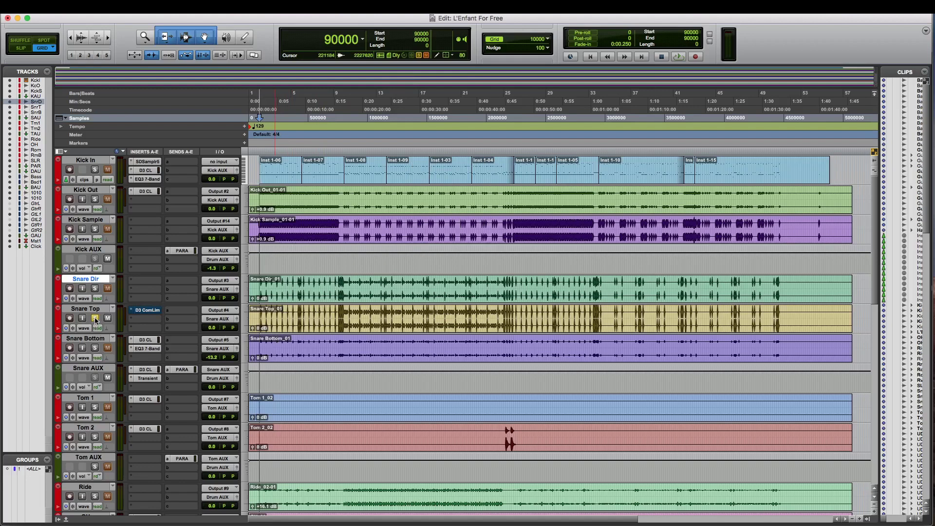
pyautogui.press('space')
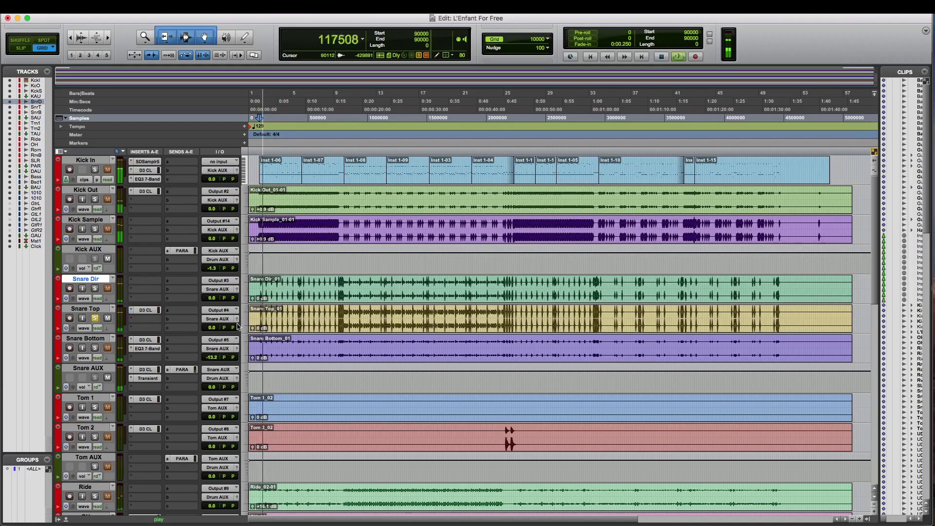
pyautogui.press('space')
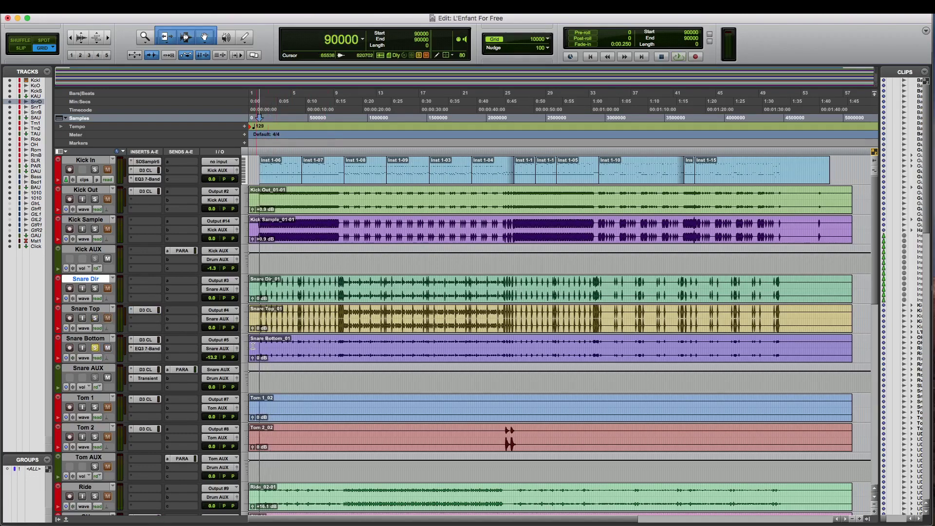
# Inspect the compressor settings on the soloed Snare Bottom track and close the plug-in window.
pyautogui.click(145, 339)
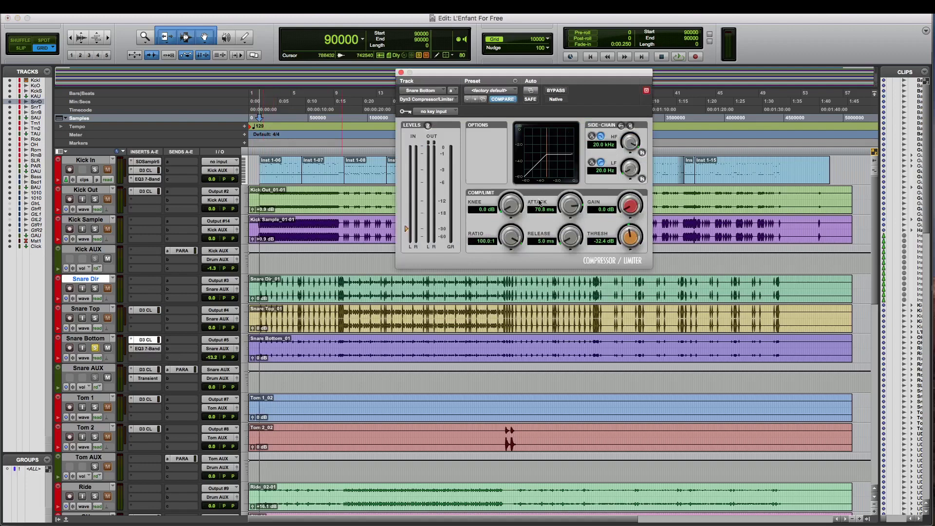
pyautogui.click(400, 72)
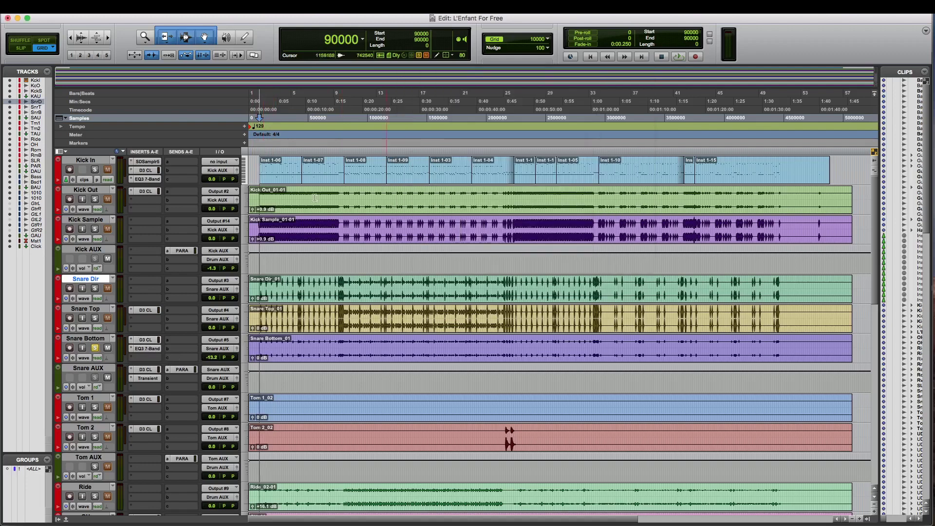
# Inspect the 7-band EQ settings on the Snare Bottom track, close the plug-in window and finish auditioning the soloed track.
pyautogui.click(146, 348)
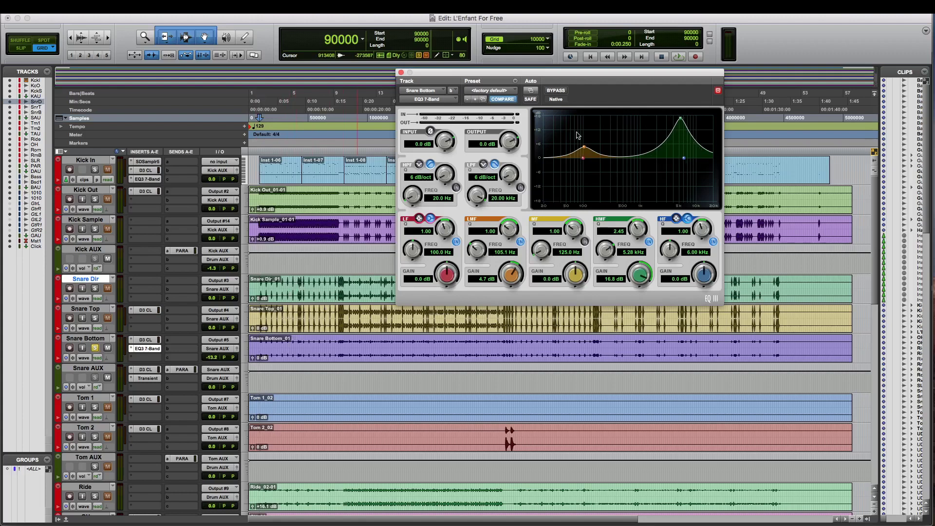
pyautogui.click(400, 72)
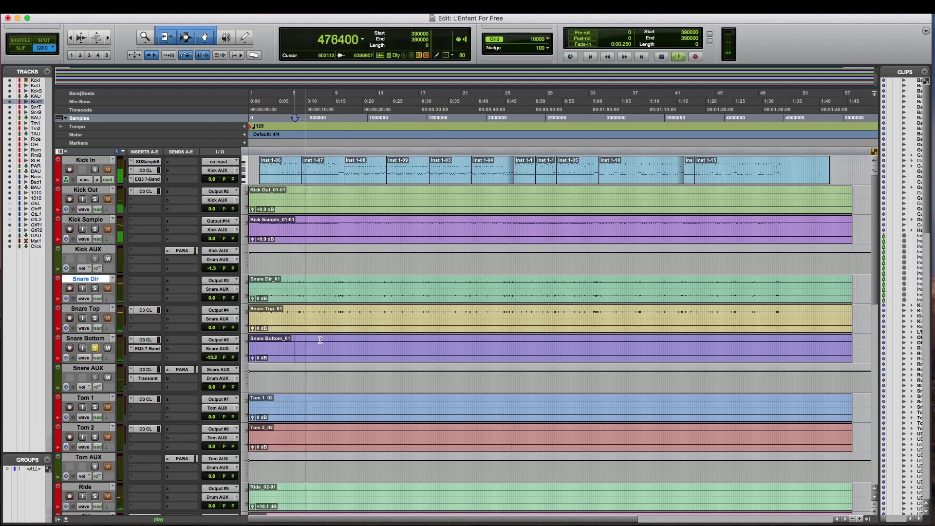
pyautogui.press('space')
# Solo the Snare Dir, Snare Top and Snare Bottom tracks together and start playback to hear them combined.
pyautogui.keyDown('shift'); pyautogui.click(86, 339); pyautogui.keyUp('shift')
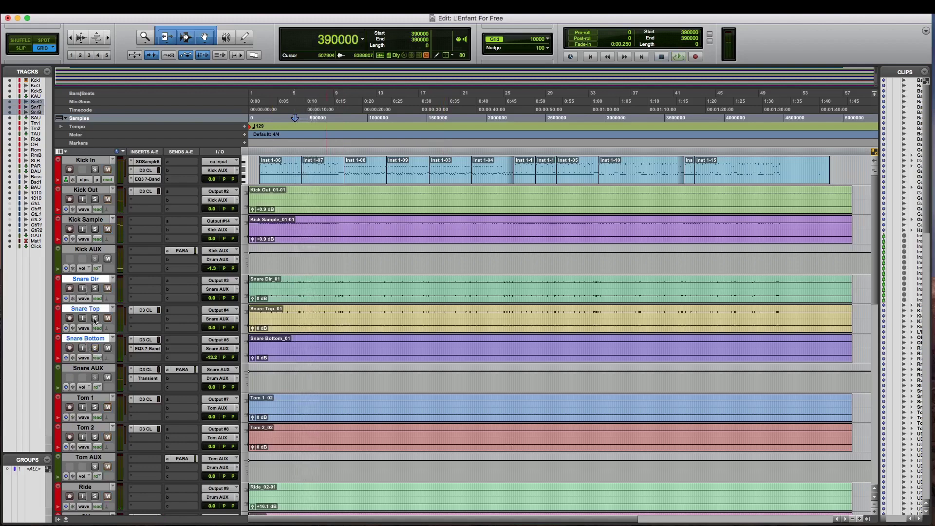
pyautogui.click(95, 318)
pyautogui.press('space')
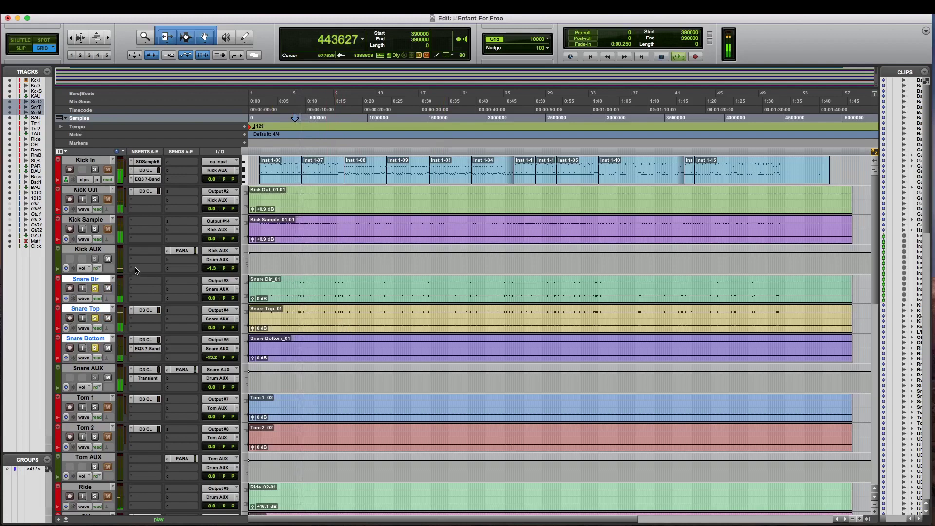
# Add the three kick tracks to the soloed snares, audition the combination, and clear all solos.
pyautogui.click(85, 220)
pyautogui.keyDown('shift'); pyautogui.click(86, 161); pyautogui.keyUp('shift')
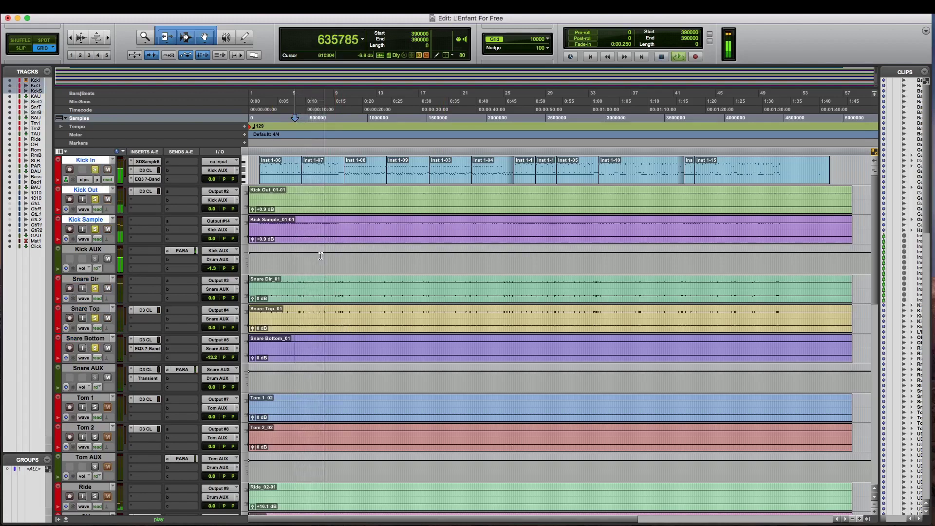
pyautogui.press('space')
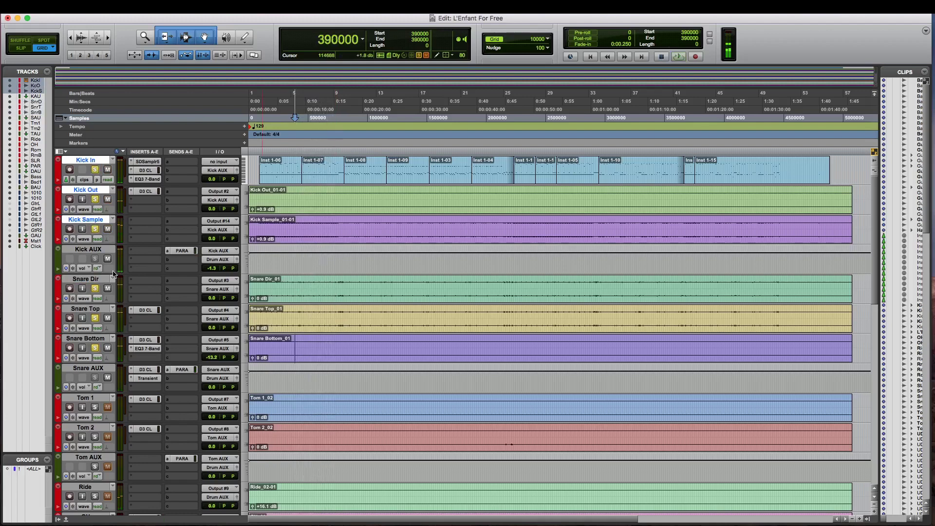
pyautogui.keyDown('alt'); pyautogui.click(95, 169); pyautogui.keyUp('alt')
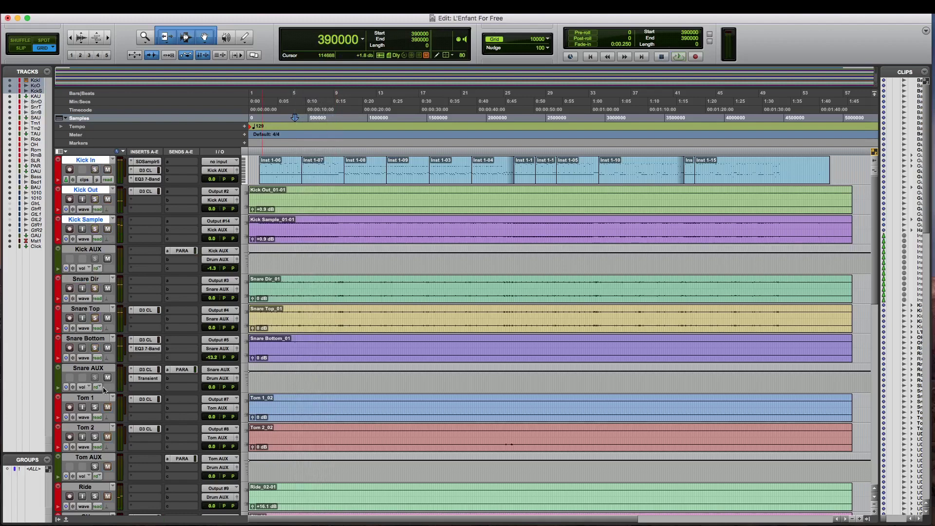
# Review the Snare AUX compressor and Transient plug-in, setting the compressor's knee to 0.2 dB, and close both windows.
pyautogui.click(96, 369)
pyautogui.click(145, 369)
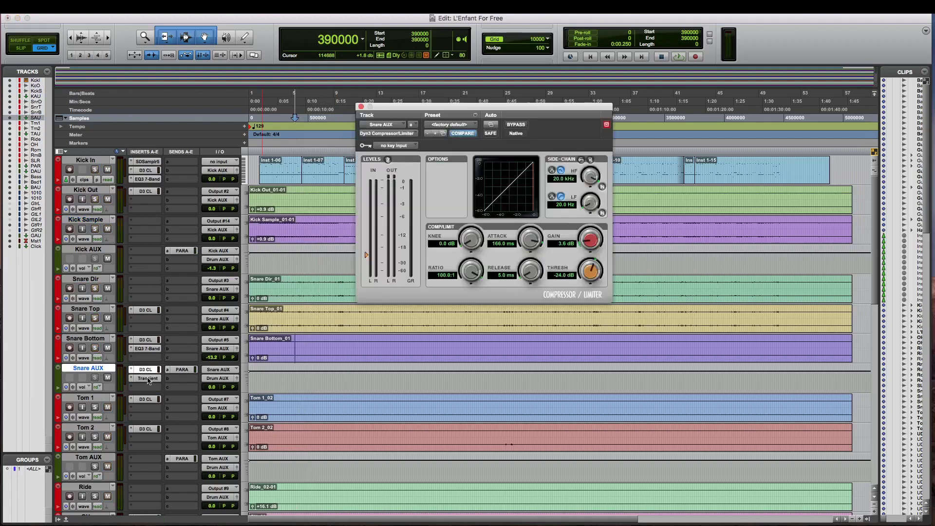
pyautogui.moveTo(481, 240); pyautogui.dragTo(481, 239)
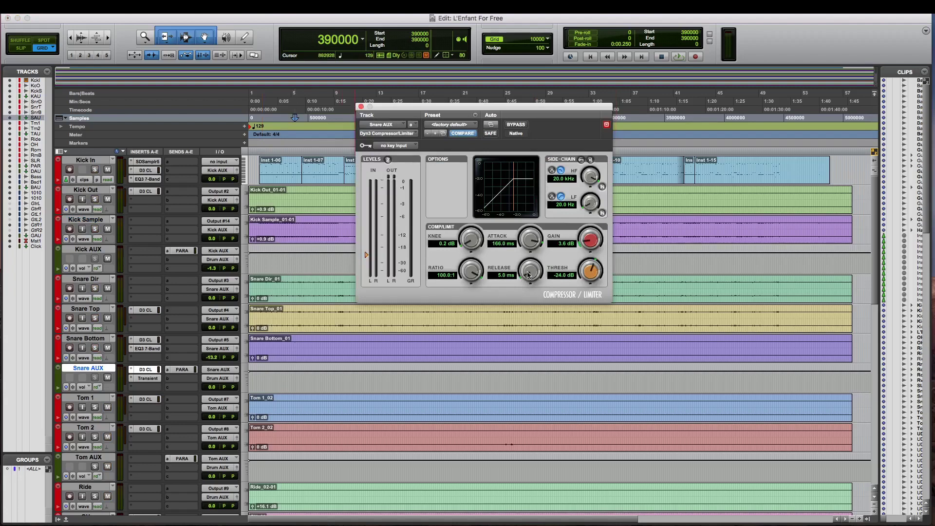
pyautogui.click(361, 106)
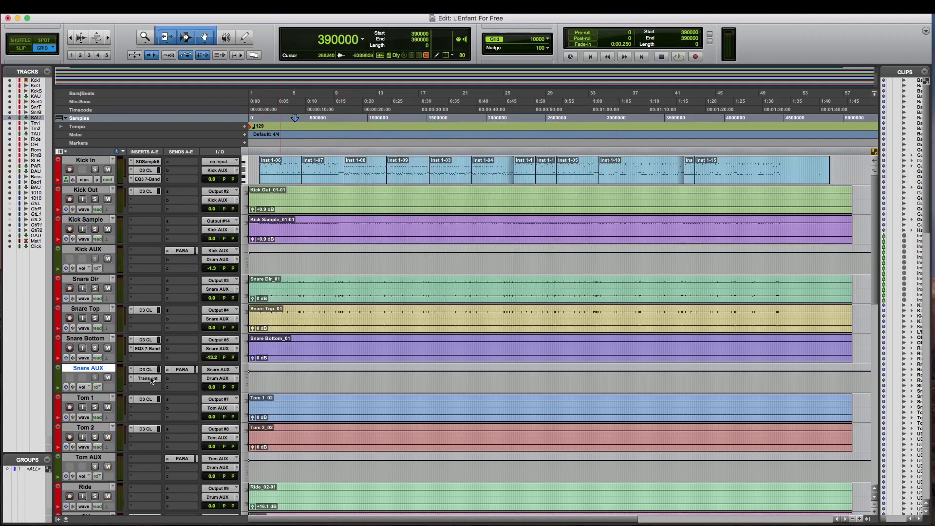
pyautogui.click(151, 379)
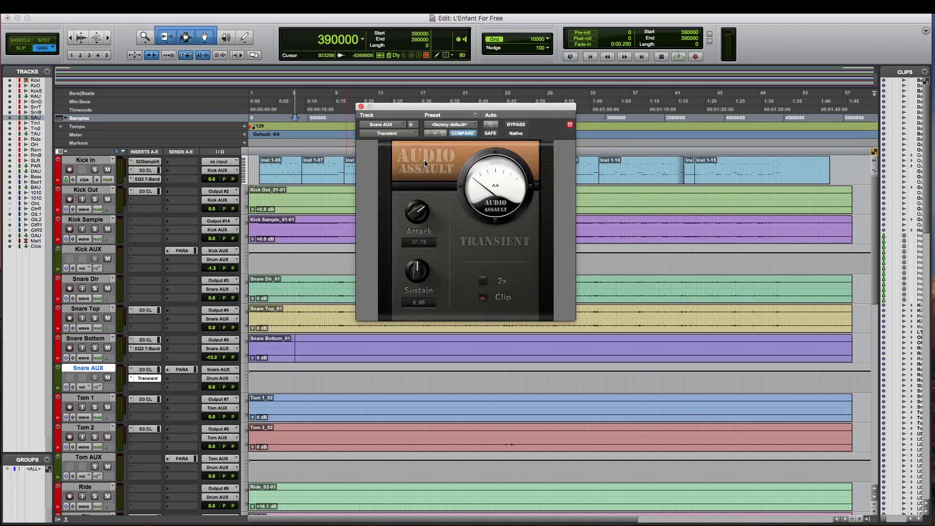
pyautogui.click(361, 106)
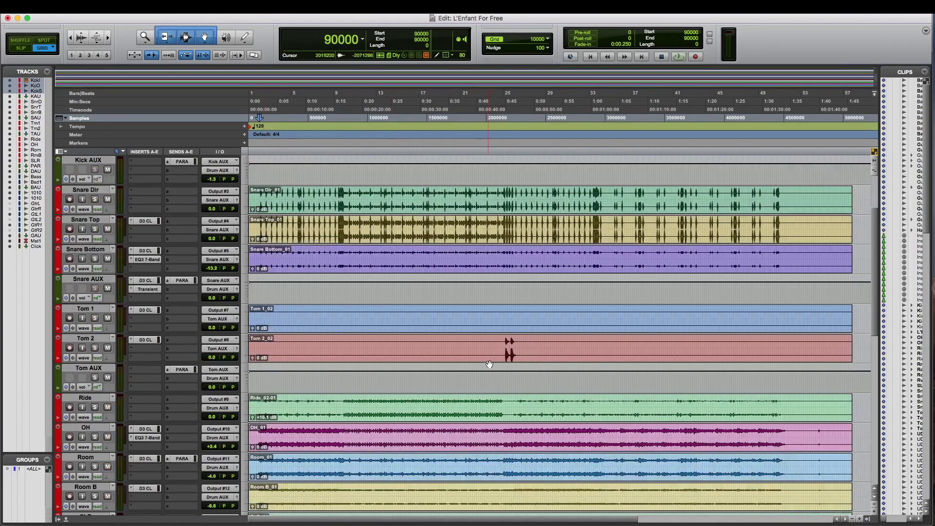
# Solo the OH track and start playing the song from the current position.
pyautogui.scroll(-3, 502, 347)
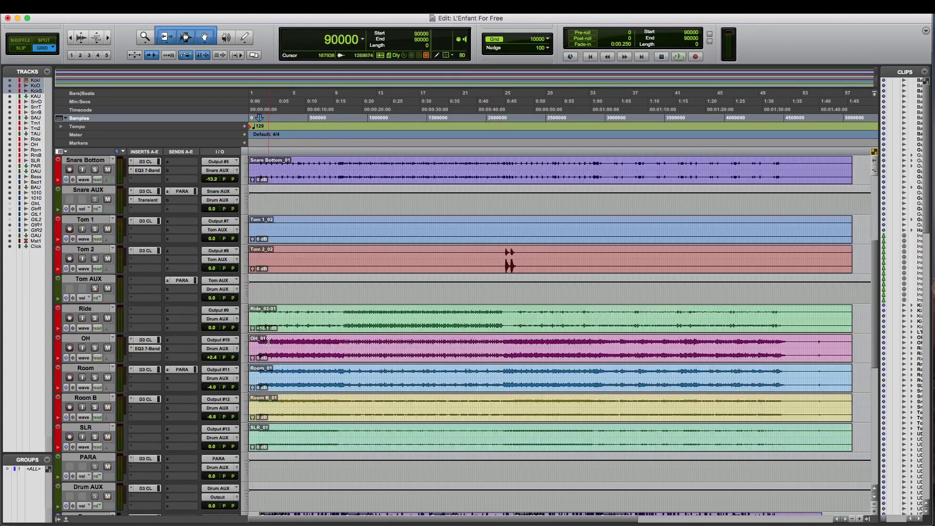
pyautogui.scroll(-2, 304, 320)
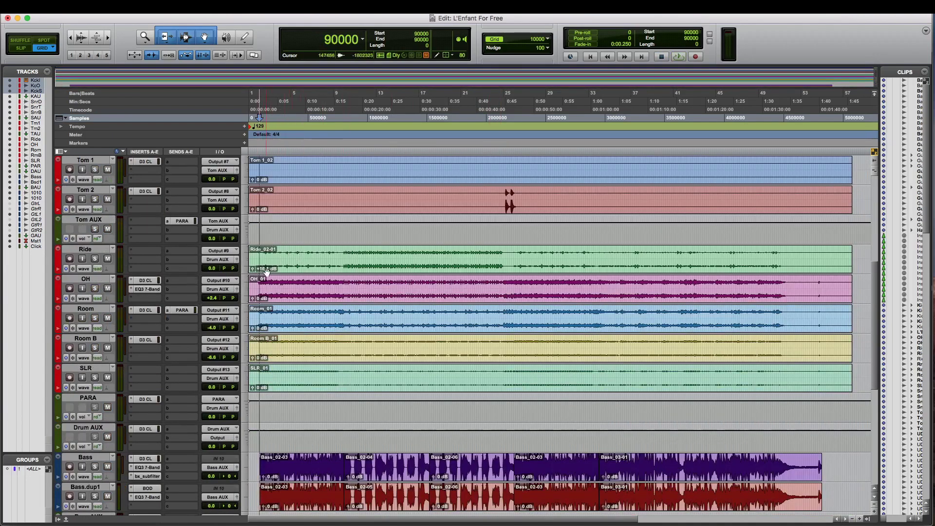
pyautogui.click(85, 279)
pyautogui.click(95, 289)
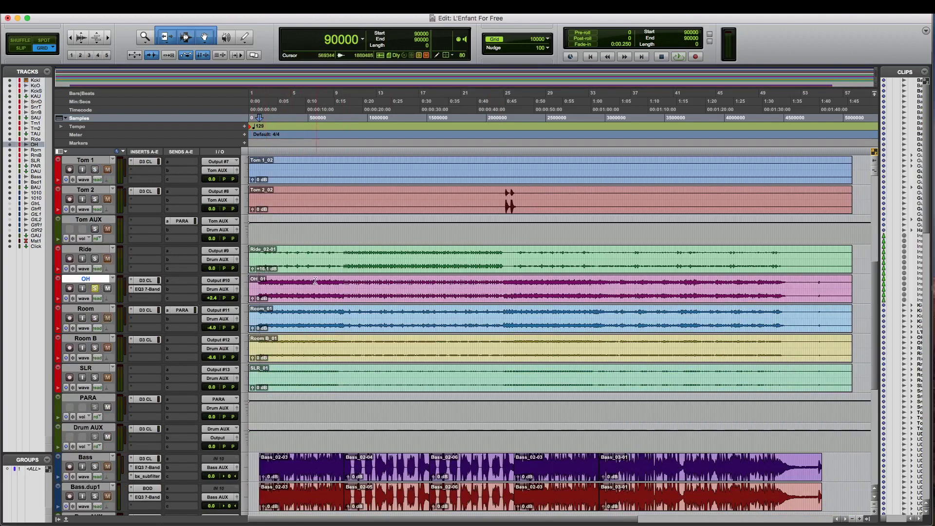
pyautogui.press('space')
# Inspect the OH compressor and 7-band EQ during playback, close the plug-in window and remove the track's solo.
pyautogui.click(146, 281)
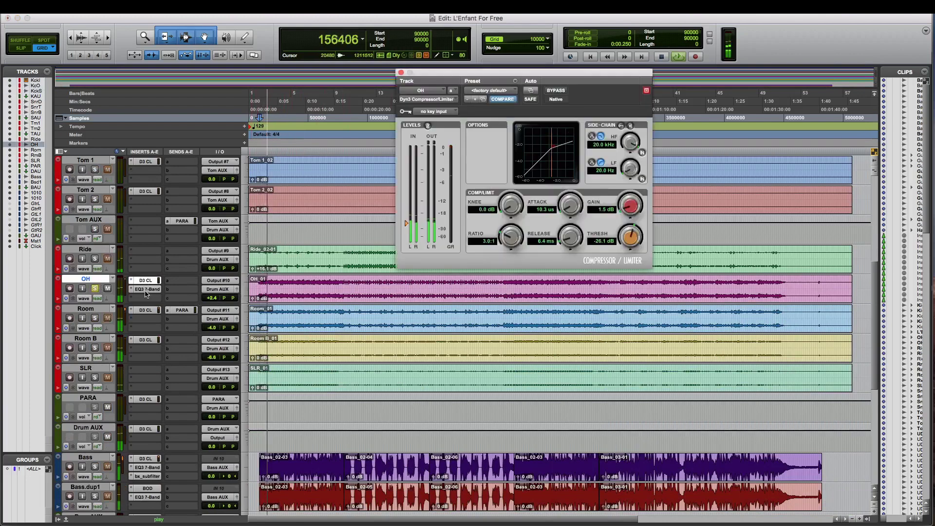
pyautogui.click(146, 289)
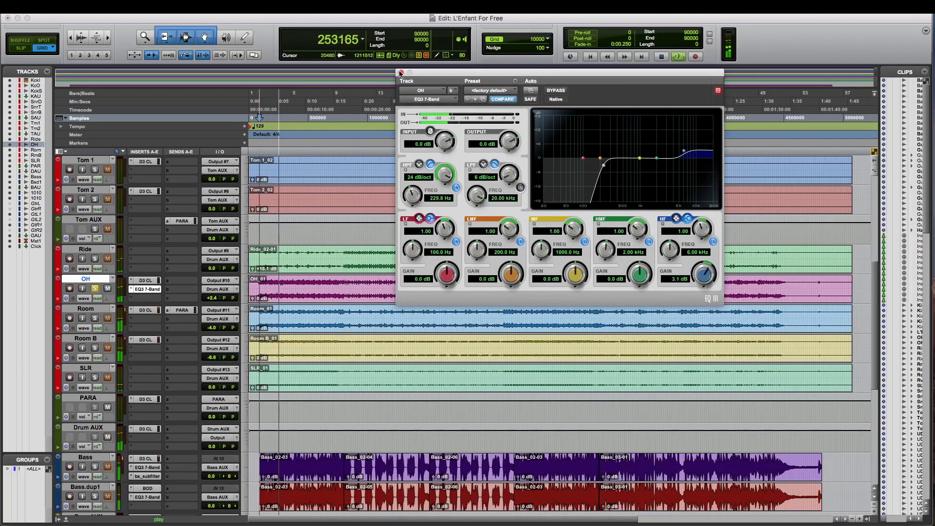
pyautogui.click(400, 73)
pyautogui.click(94, 289)
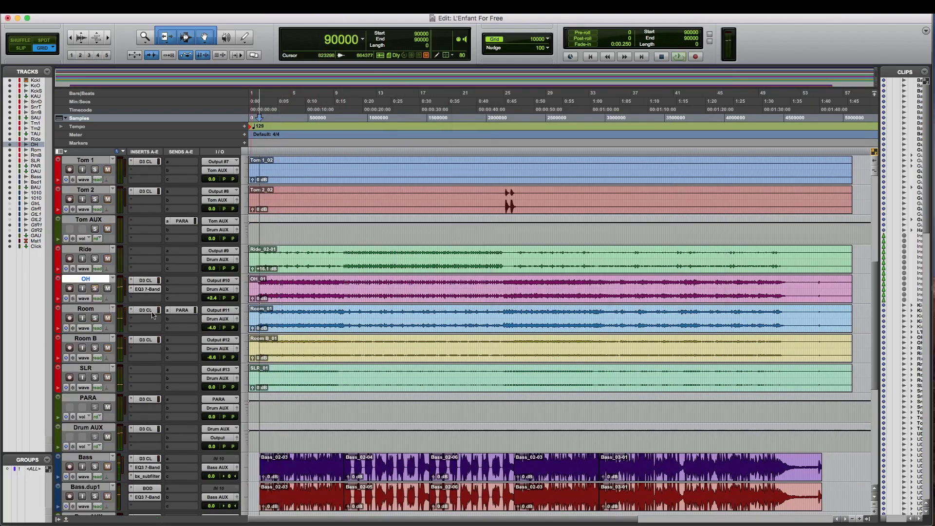
# Solo the Room track and audition a short passage with its compressor settings open.
pyautogui.click(95, 319)
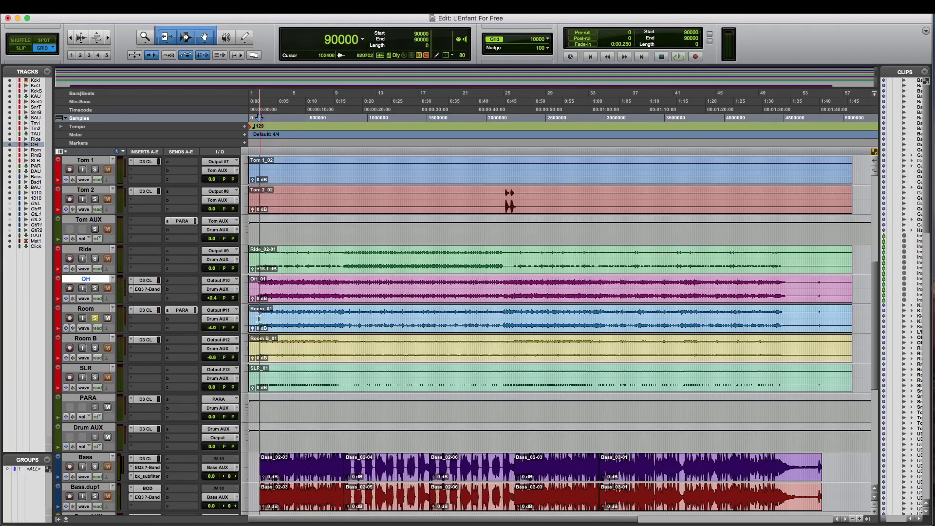
pyautogui.click(148, 311)
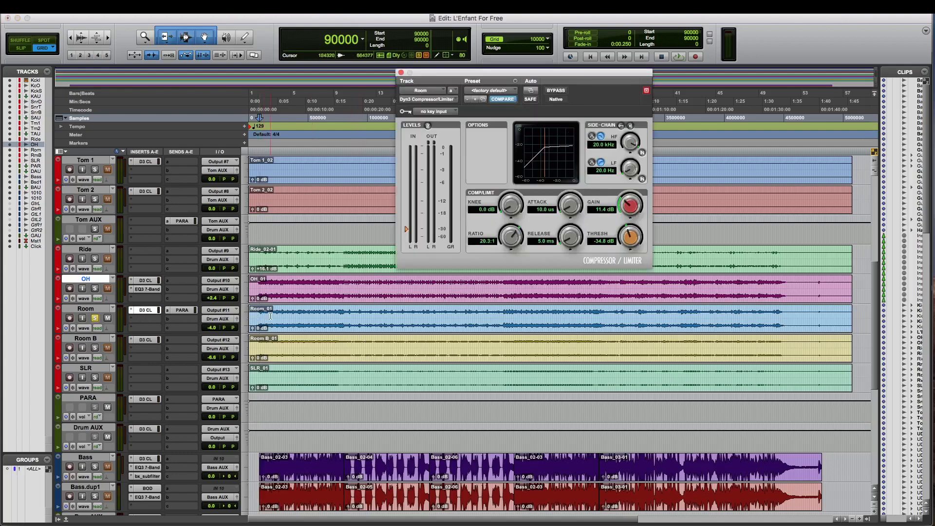
pyautogui.press('space')
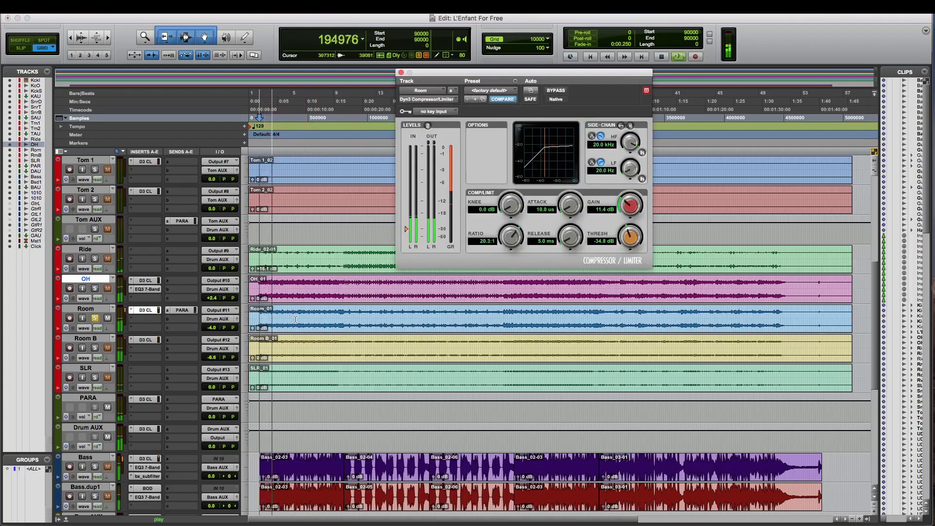
pyautogui.press('space')
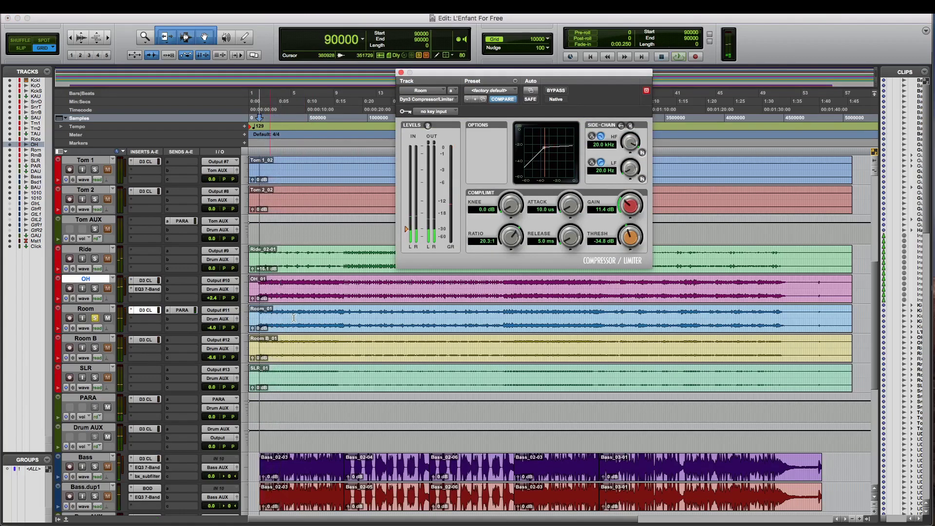
# Solo the three snare tracks alongside the Room track and audition a short passage of the combination.
pyautogui.scroll(8, 136, 298)
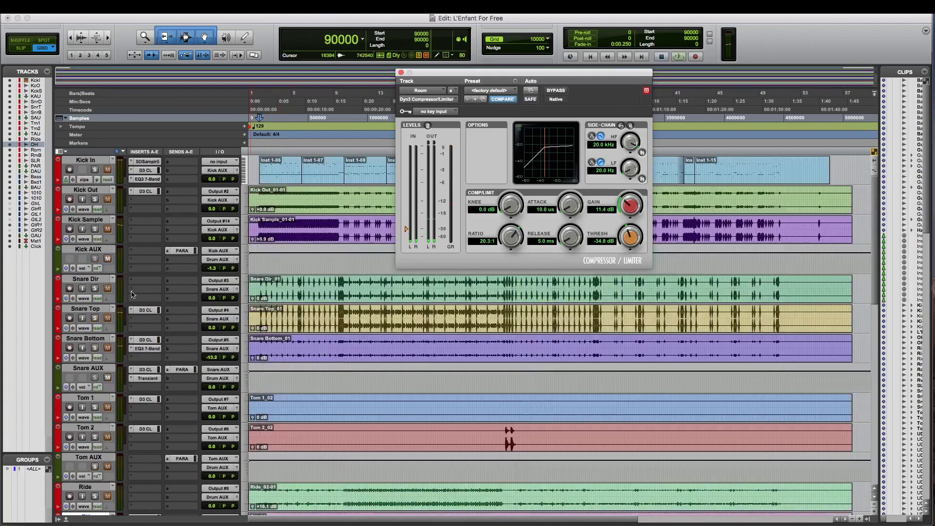
pyautogui.click(87, 278)
pyautogui.keyDown('shift'); pyautogui.click(87, 339); pyautogui.keyUp('shift')
pyautogui.keyDown('alt'); pyautogui.keyDown('shift'); pyautogui.click(95, 319); pyautogui.keyUp('shift'); pyautogui.keyUp('alt')
pyautogui.scroll(-8, 231, 325)
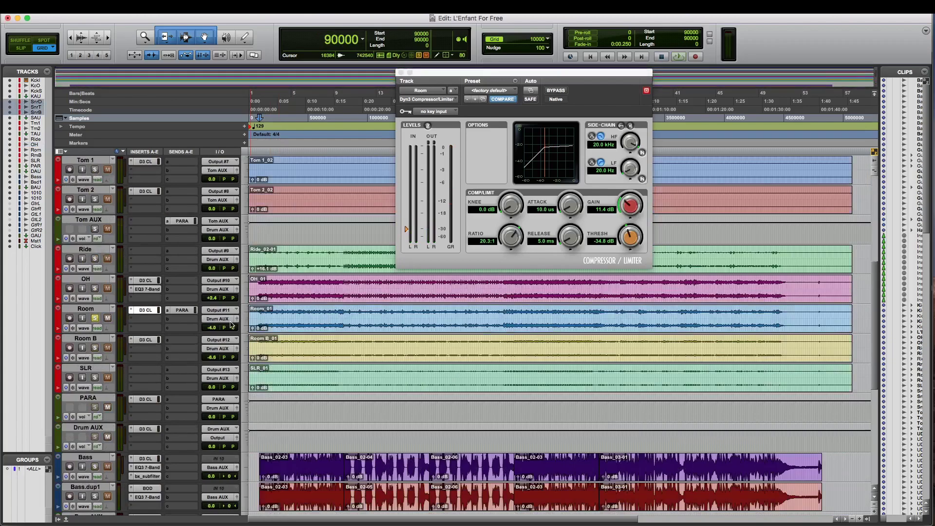
pyautogui.press('space')
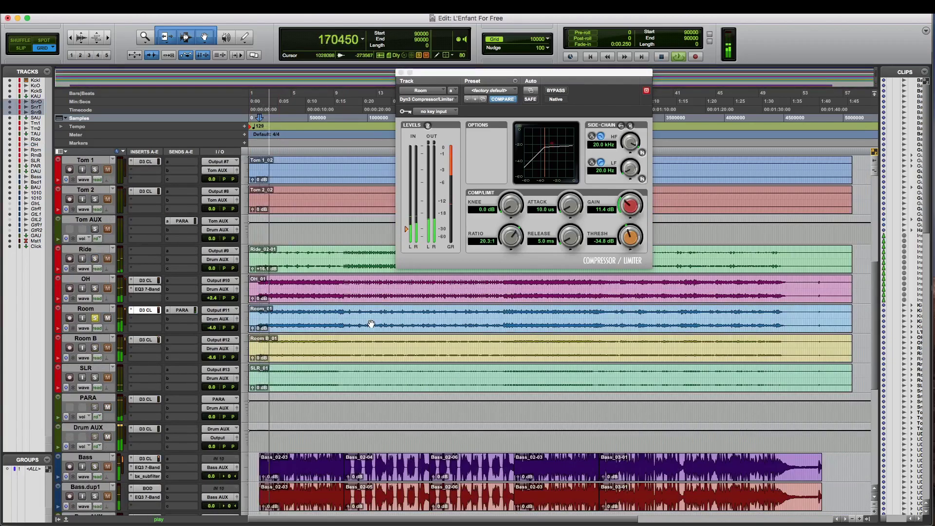
pyautogui.press('space')
# Remove the solos from the Room track and the three snare tracks.
pyautogui.click(96, 319)
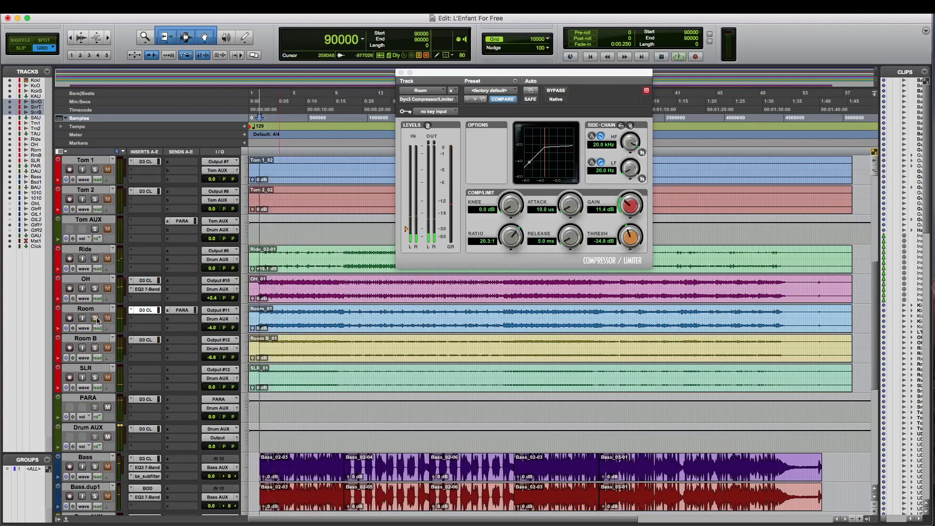
pyautogui.scroll(8, 107, 320)
pyautogui.click(95, 293)
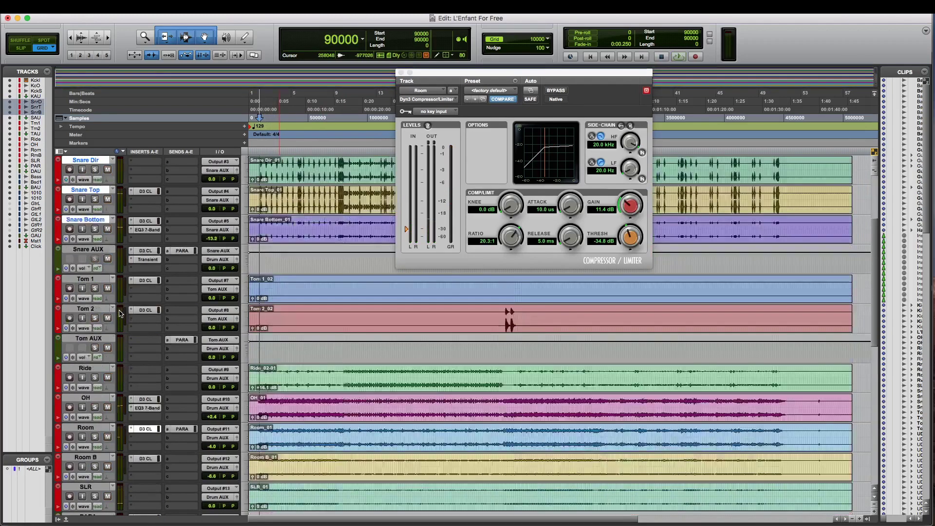
# Solo the Room B track, audition a short passage of it and stop playback.
pyautogui.scroll(-5, 120, 314)
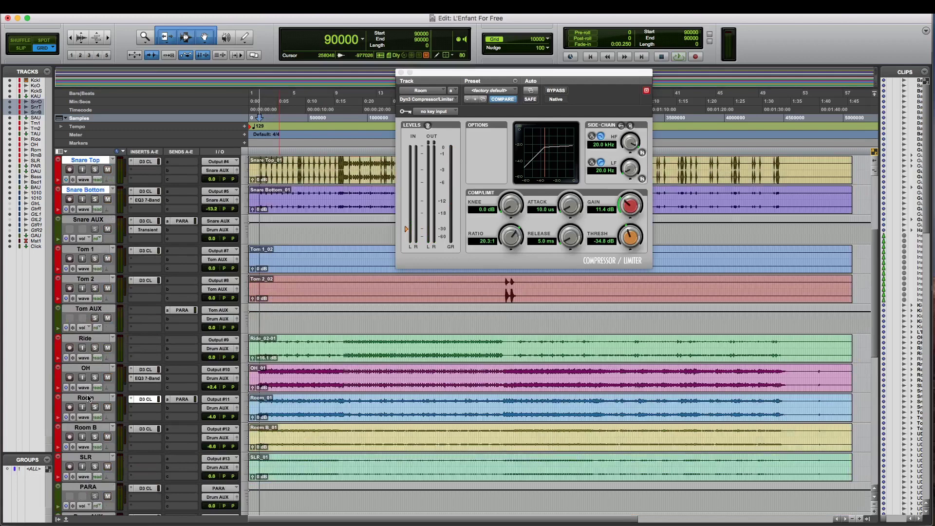
pyautogui.scroll(-2, 89, 398)
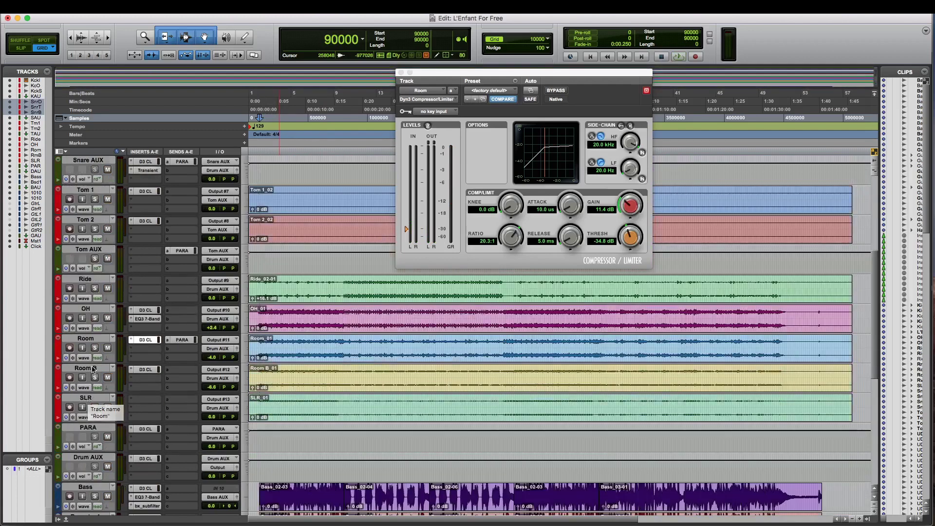
pyautogui.click(95, 377)
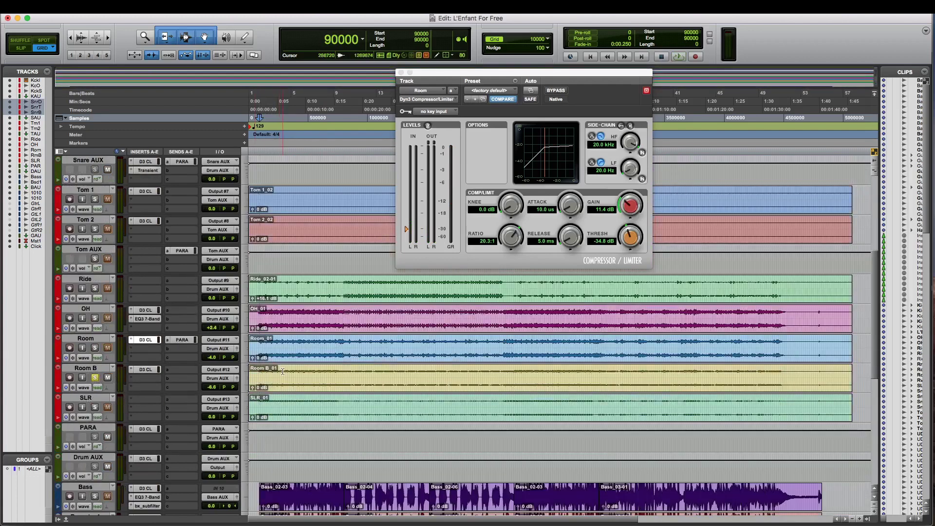
pyautogui.press('space')
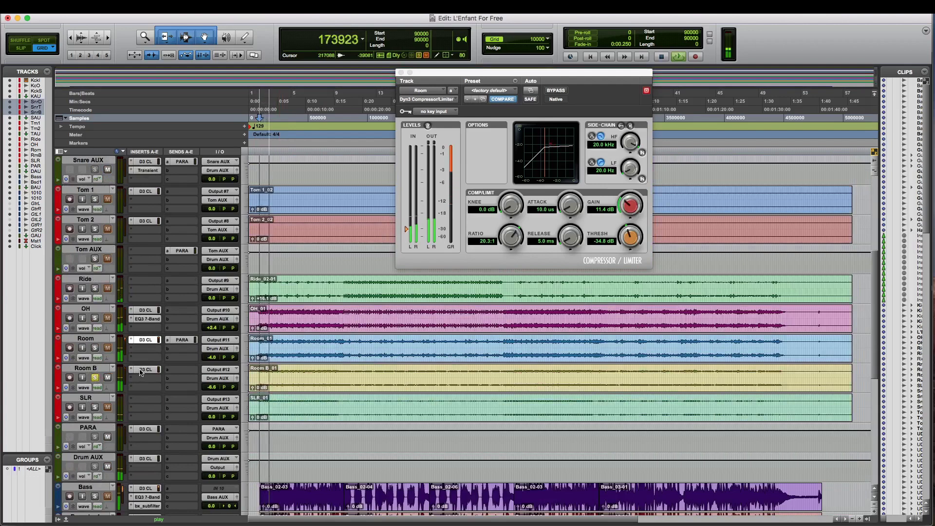
pyautogui.press('space')
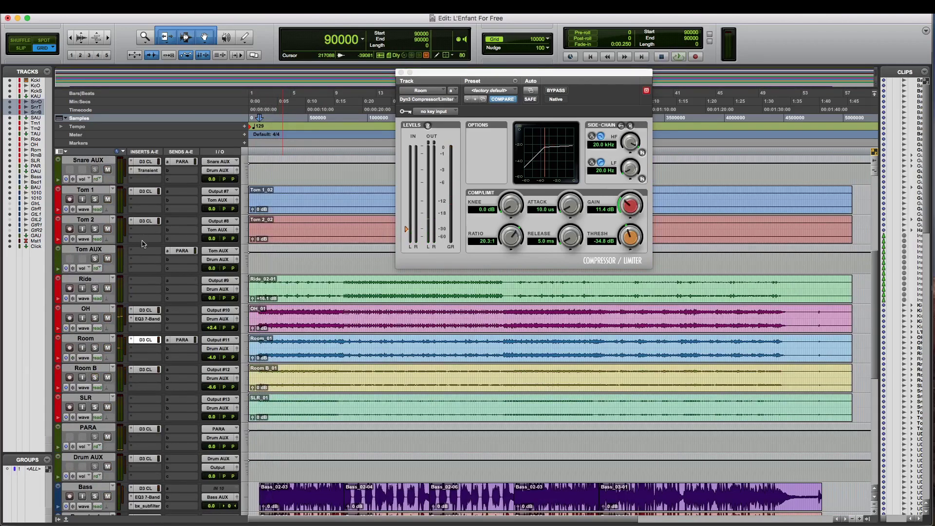
# Review the compressor settings on the PARA aux track and the Room track's send to PARA.
pyautogui.scroll(7, 142, 243)
pyautogui.scroll(-2, 84, 378)
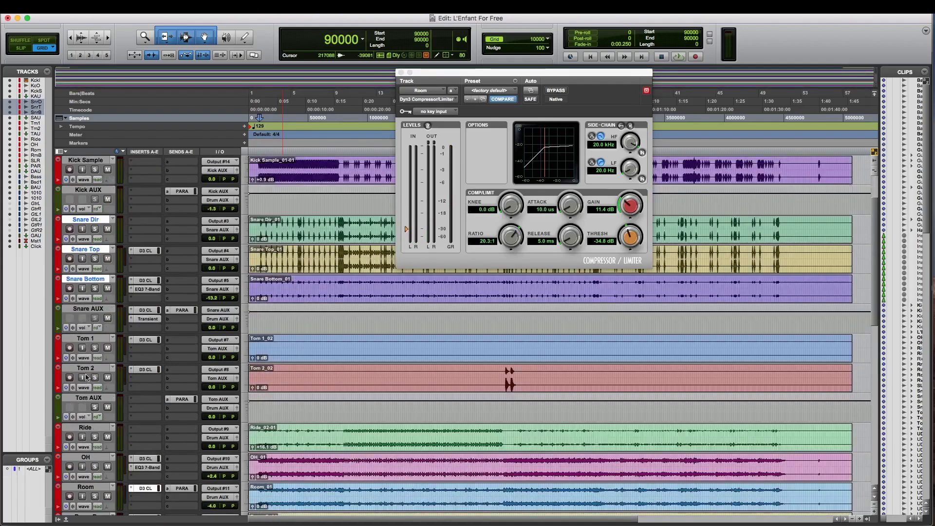
pyautogui.scroll(-3, 89, 319)
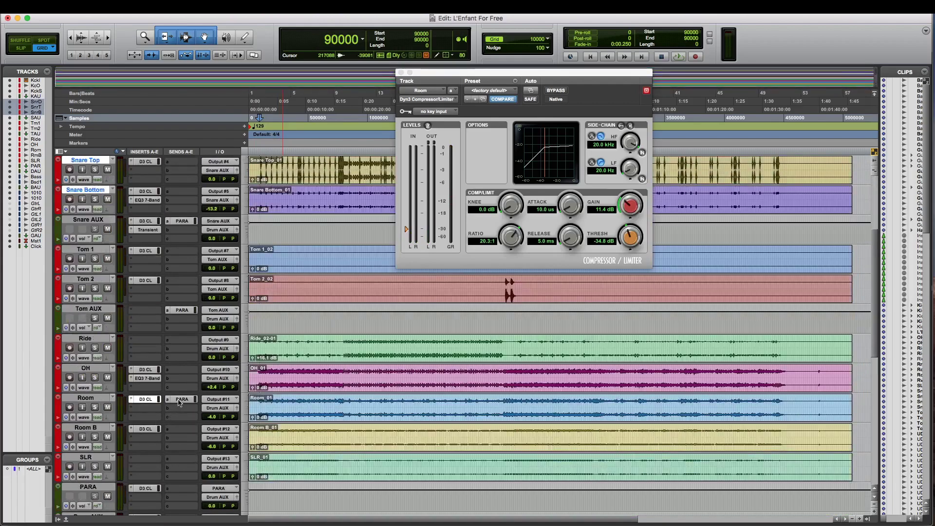
pyautogui.scroll(-5, 180, 401)
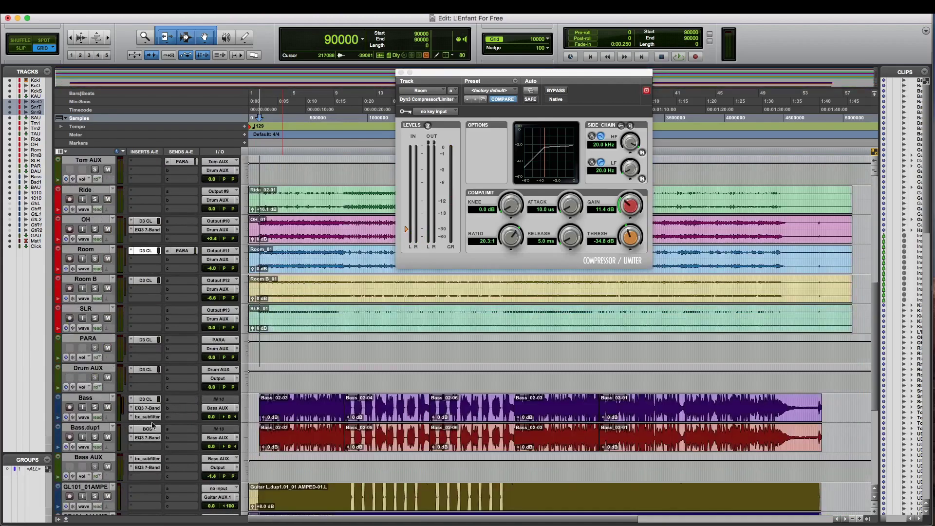
pyautogui.click(100, 339)
pyautogui.click(146, 340)
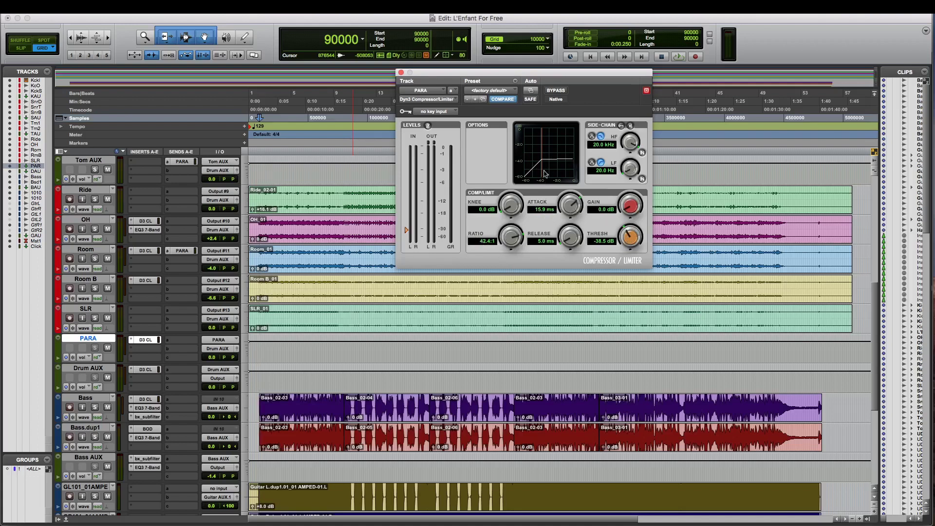
pyautogui.click(400, 72)
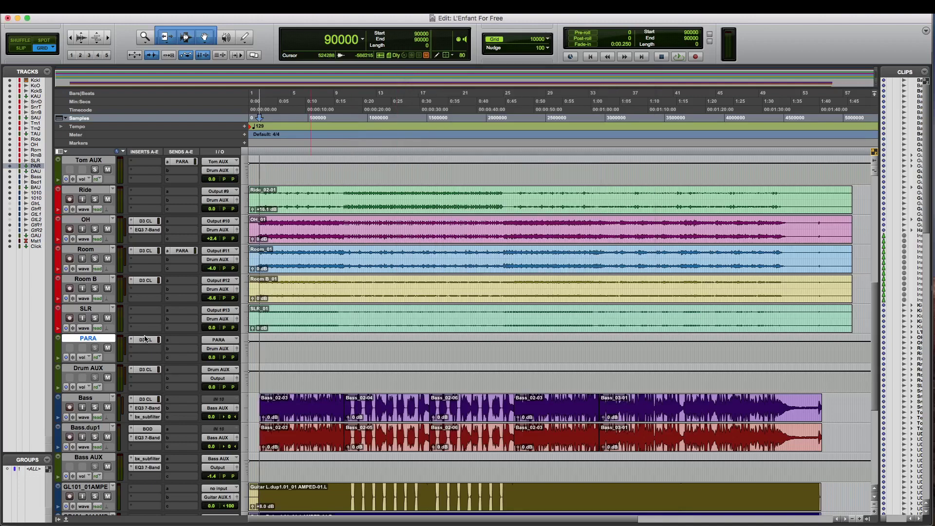
pyautogui.click(182, 251)
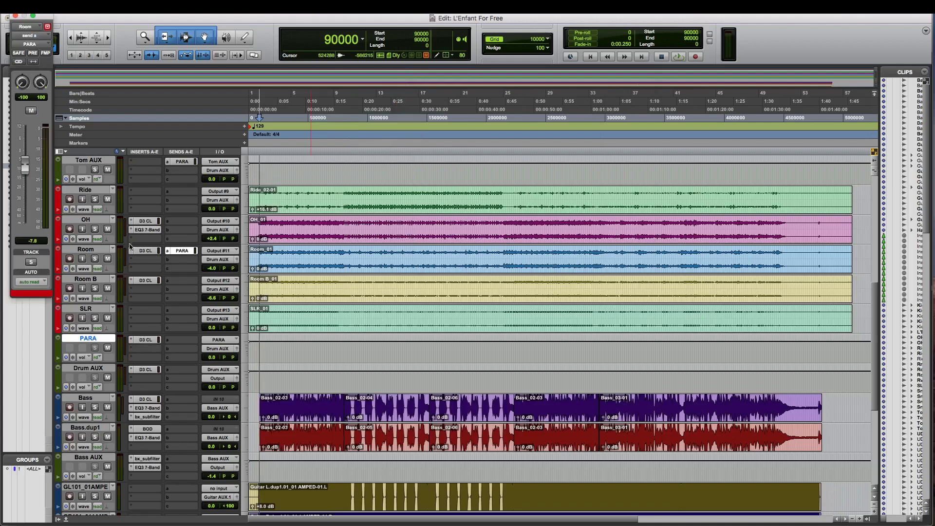
pyautogui.click(15, 16)
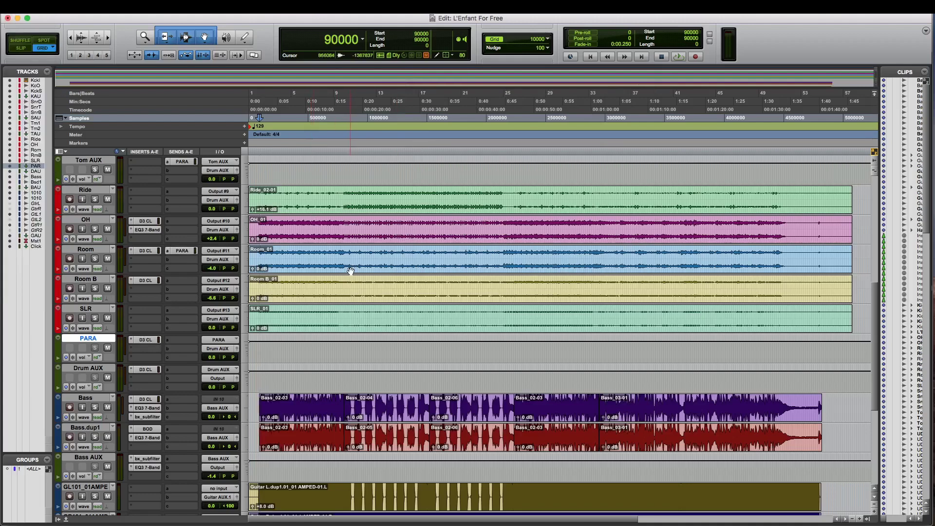
# Solo all drum tracks from Kick In through SLR, audition them together from sample 0, and clear the solos.
pyautogui.scroll(-3, 350, 271)
pyautogui.scroll(6, 349, 293)
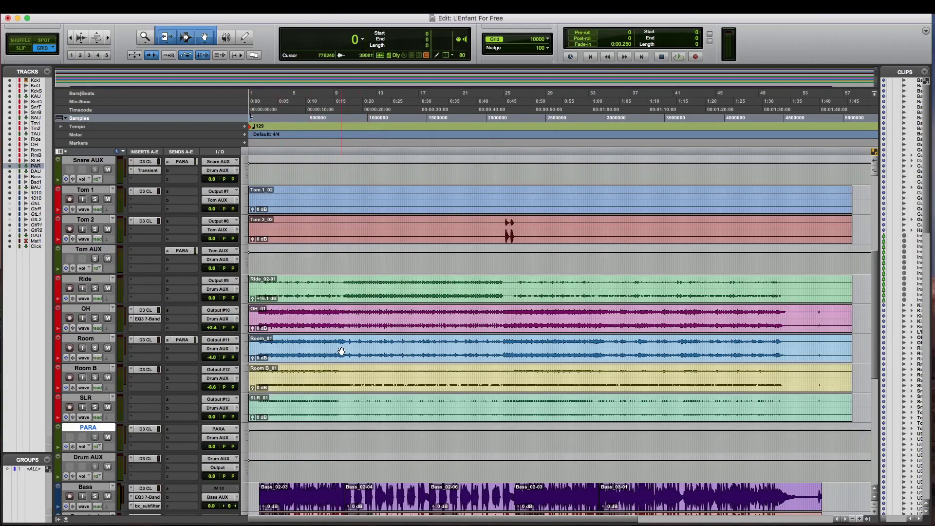
pyautogui.click(95, 397)
pyautogui.scroll(7, 96, 389)
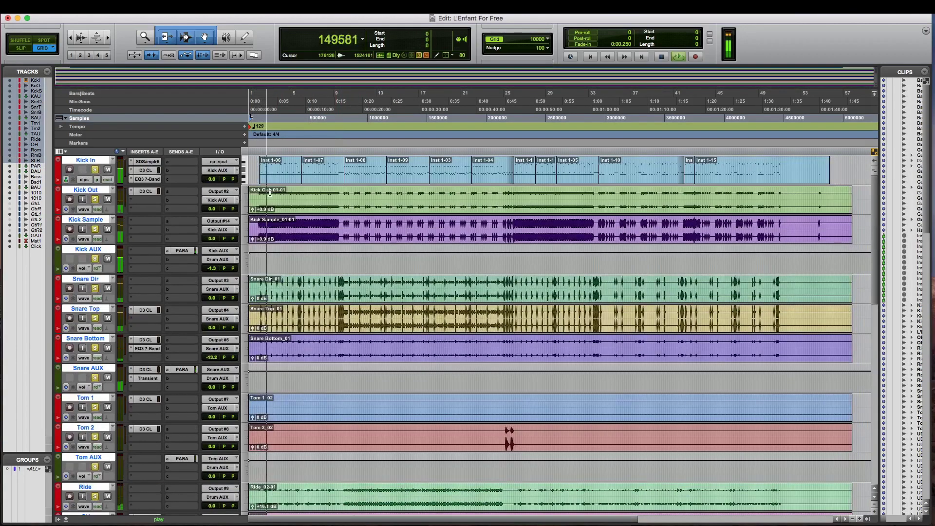
pyautogui.scroll(-6, 268, 189)
pyautogui.scroll(-1, 271, 193)
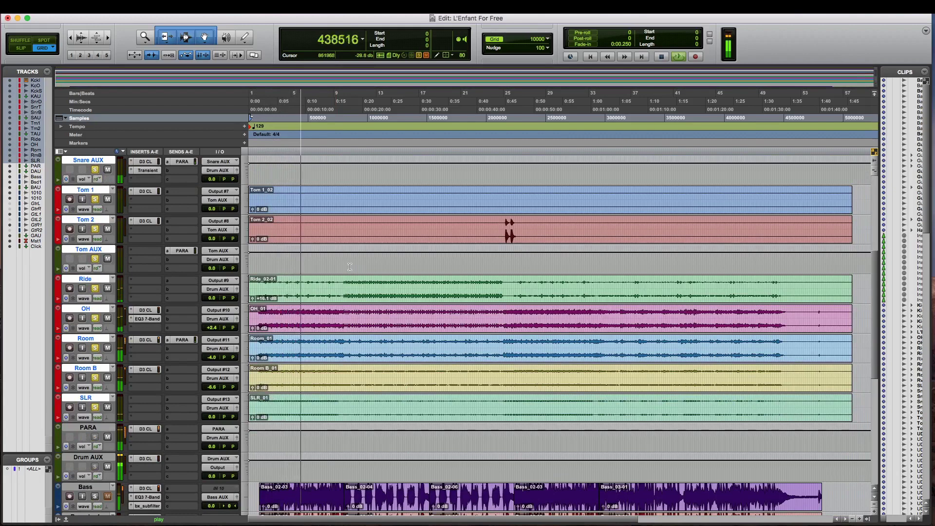
pyautogui.press('space')
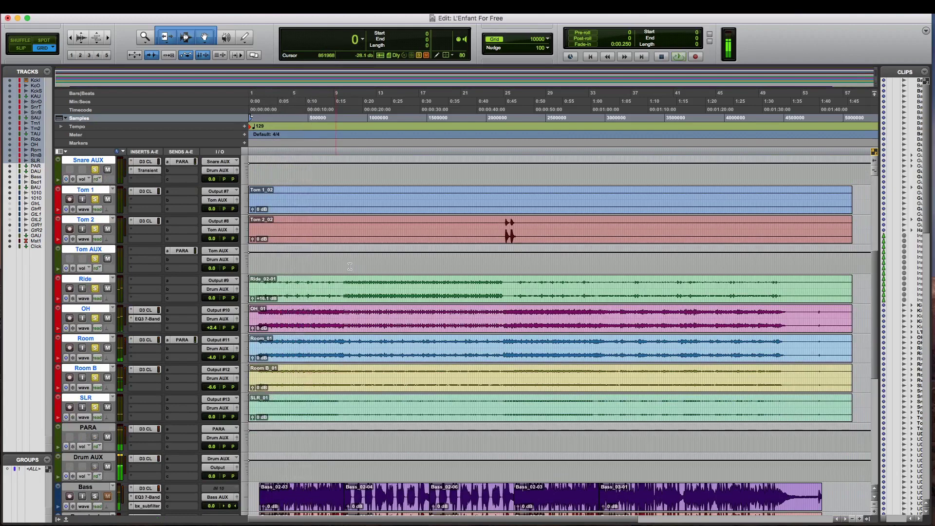
pyautogui.scroll(-6, 105, 265)
pyautogui.click(86, 220)
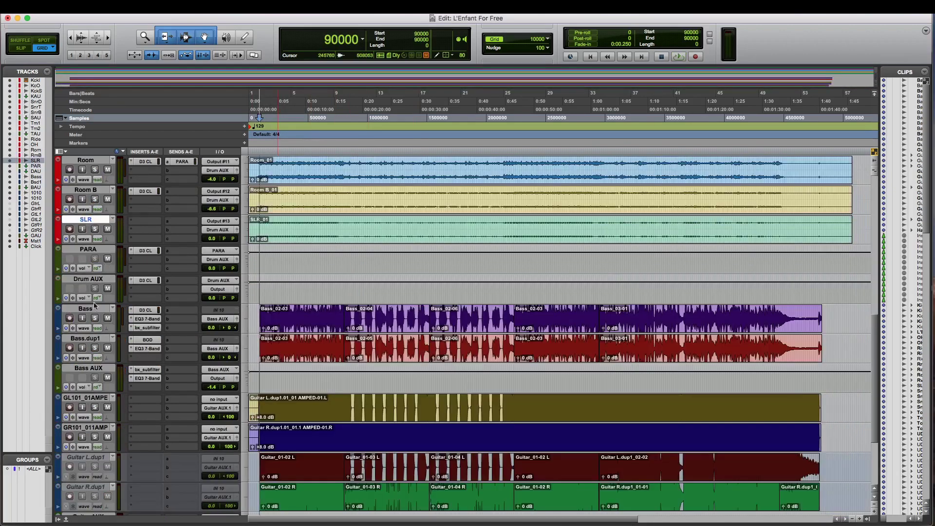
# Solo the Bass track with its three inserts bypassed and audition a short passage from sample 90000.
pyautogui.click(85, 309)
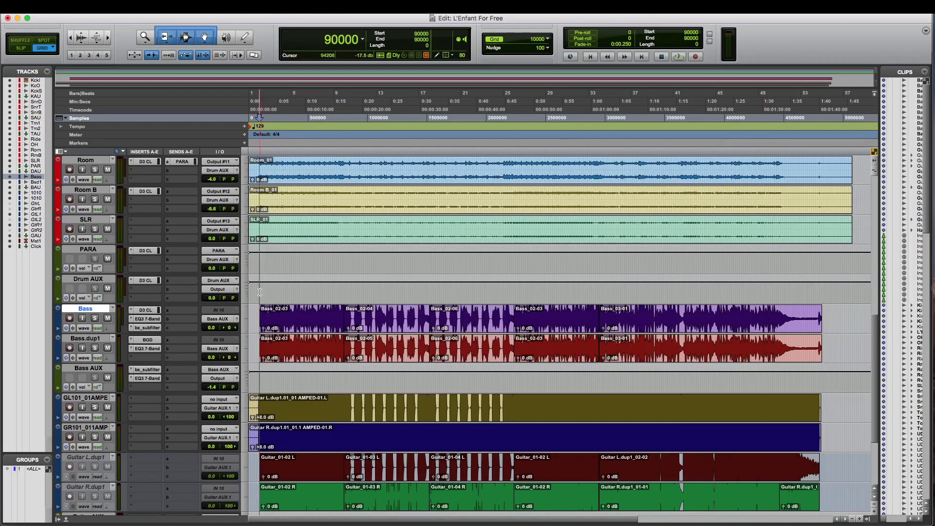
pyautogui.keyDown('super'); pyautogui.click(141, 310); pyautogui.keyUp('super')
pyautogui.keyDown('super'); pyautogui.click(142, 319); pyautogui.keyUp('super')
pyautogui.keyDown('super'); pyautogui.click(144, 327); pyautogui.keyUp('super')
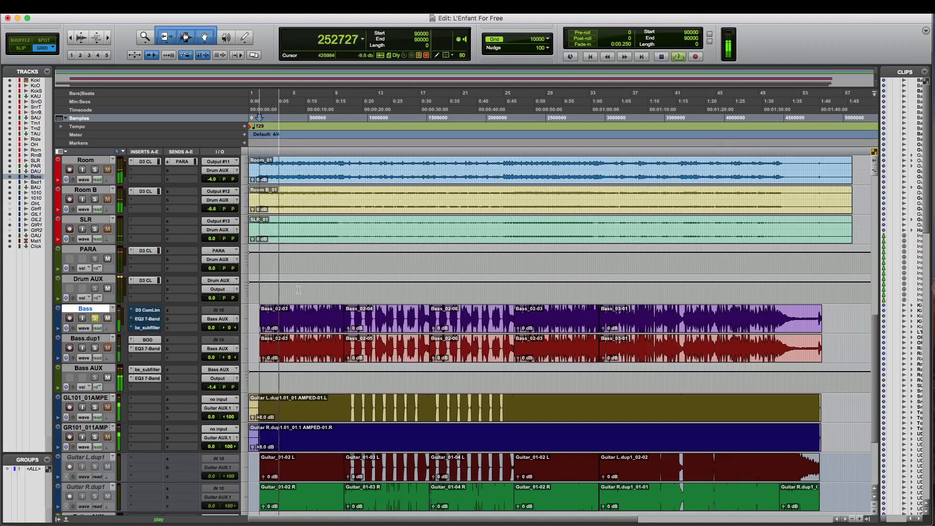
pyautogui.press('space')
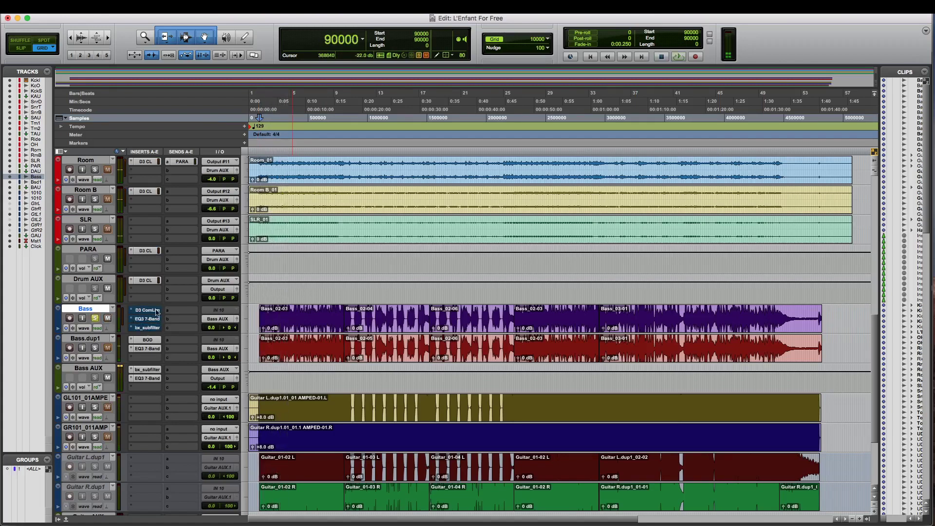
# Reactivate the compressor, EQ3 7-Band and bx_subfilter inserts on the Bass track.
pyautogui.keyDown('super'); pyautogui.click(145, 310); pyautogui.keyUp('super')
pyautogui.keyDown('super'); pyautogui.click(145, 320); pyautogui.keyUp('super')
pyautogui.keyDown('super'); pyautogui.click(145, 327); pyautogui.keyUp('super')
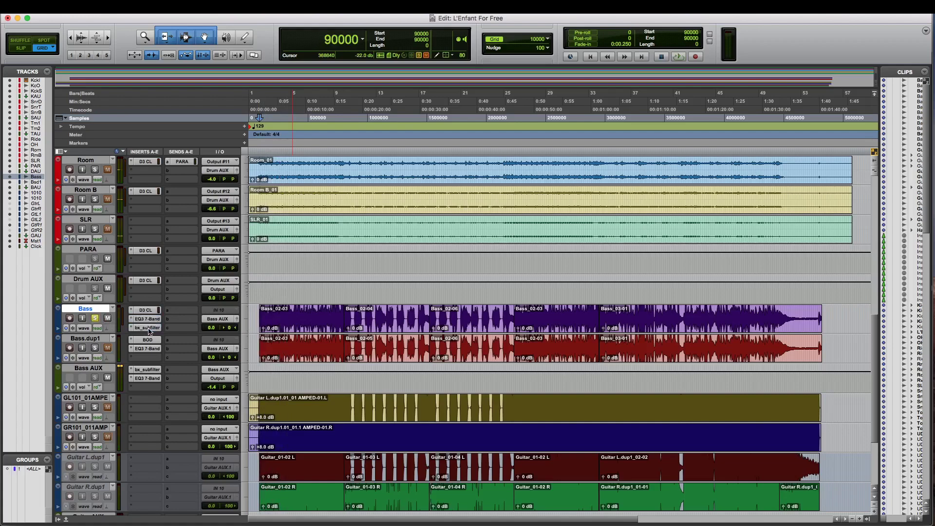
# Set the playback start to sample 790000 and review the Bass track's compressor settings.
pyautogui.click(343, 291)
pyautogui.click(148, 310)
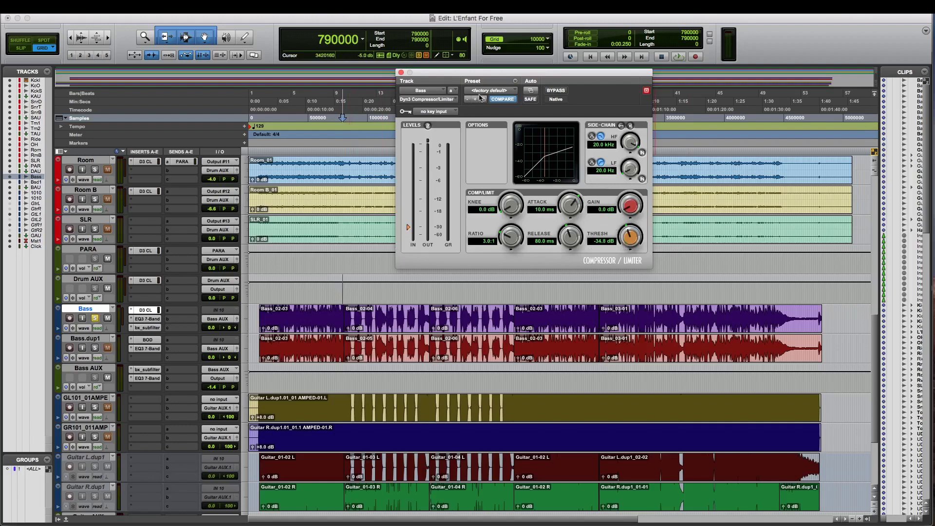
pyautogui.click(401, 72)
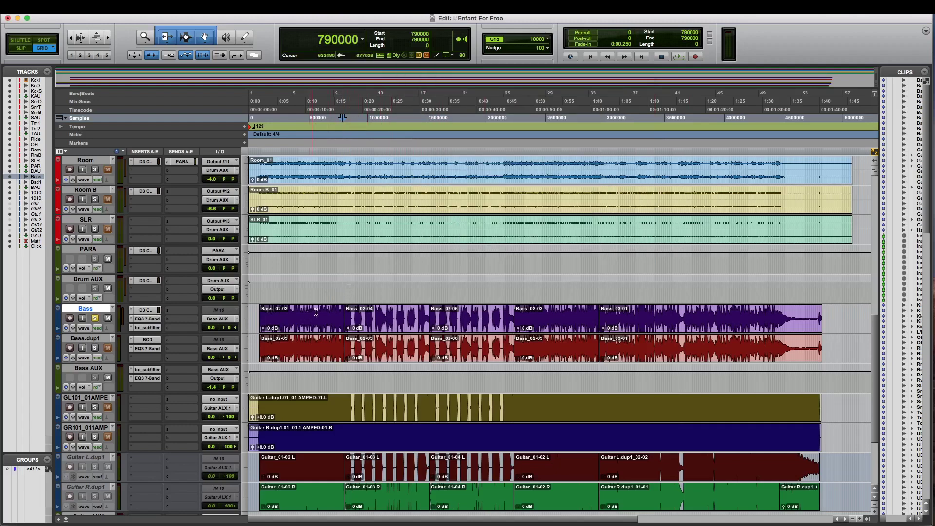
# Audition the soloed Bass track with its inserts active while reviewing its EQ3 7-Band settings, and stop playback.
pyautogui.press('space')
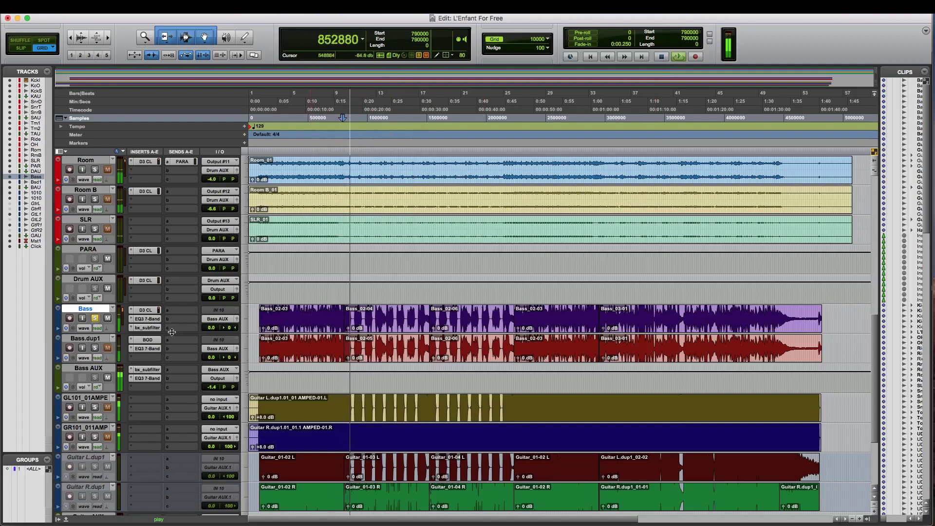
pyautogui.click(148, 319)
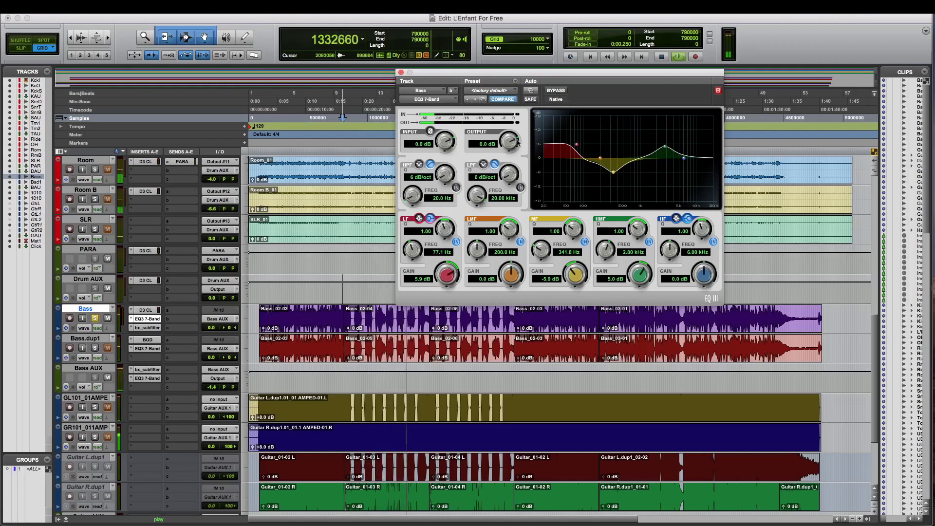
pyautogui.click(401, 74)
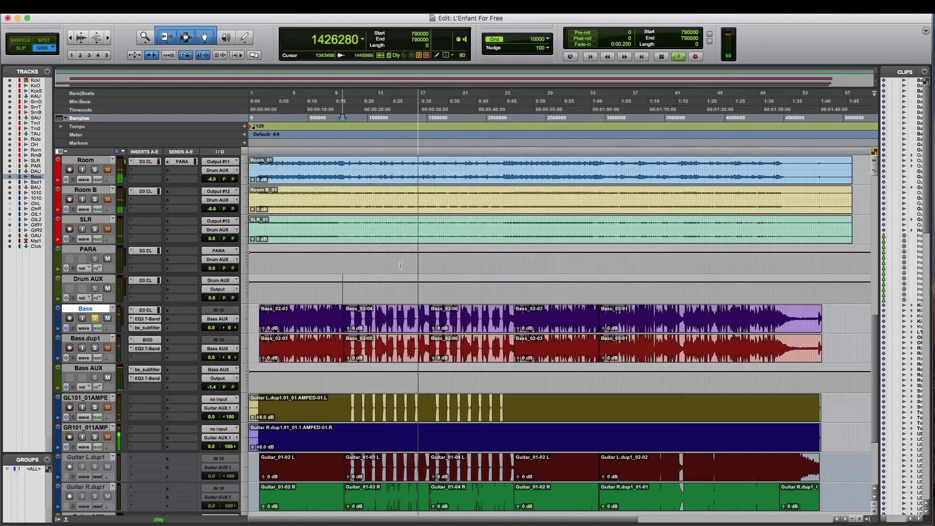
pyautogui.press('space')
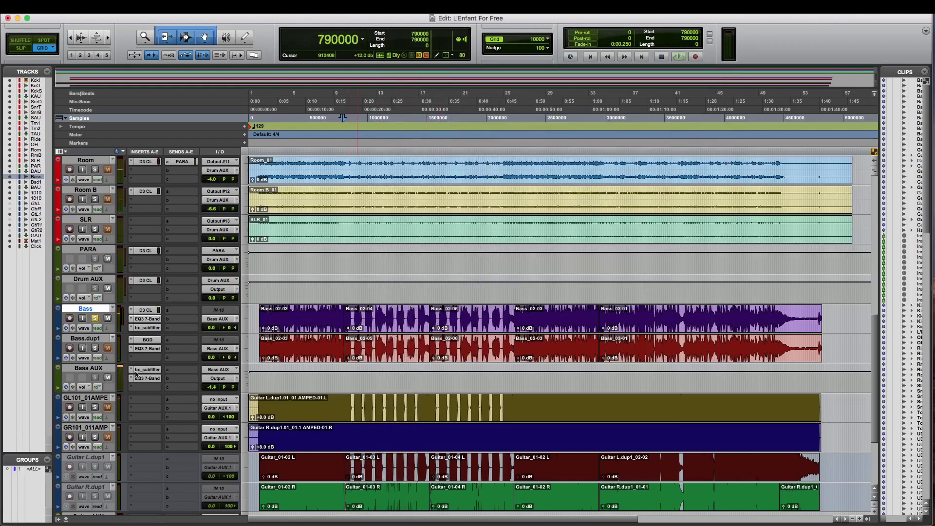
# Solo Bass.dup1 instead of Bass and audition its BOD overdrive from sample 90000 with the EQ3 7-Band bypassed.
pyautogui.click(94, 347)
pyautogui.click(95, 318)
pyautogui.click(145, 340)
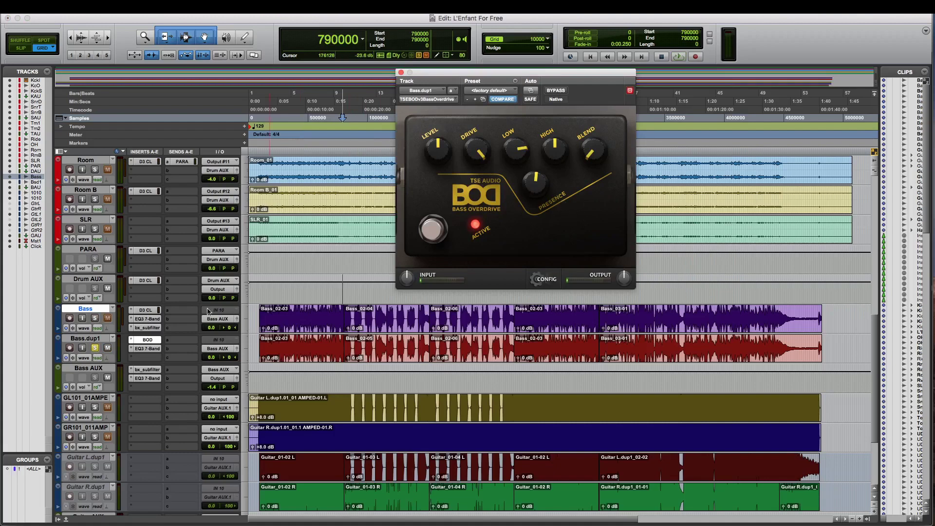
pyautogui.keyDown('super'); pyautogui.click(144, 349); pyautogui.keyUp('super')
pyautogui.click(260, 292)
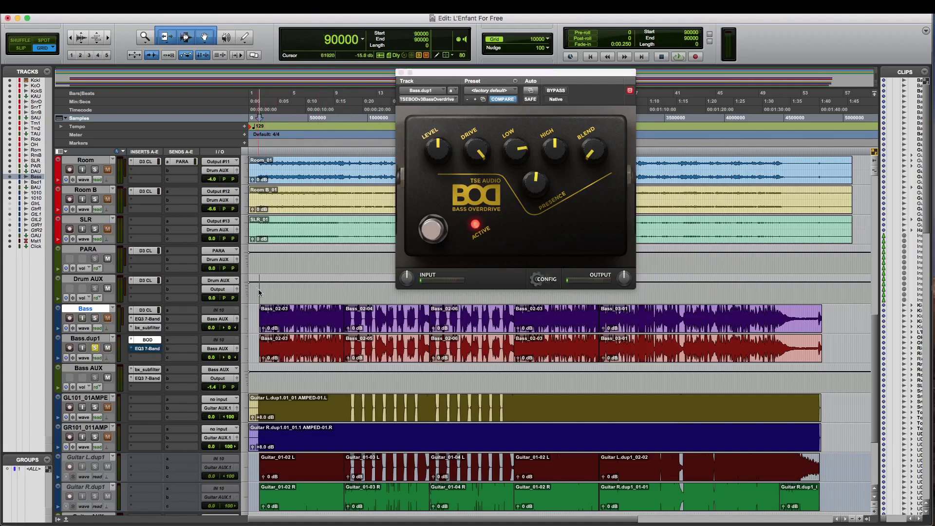
pyautogui.press('space')
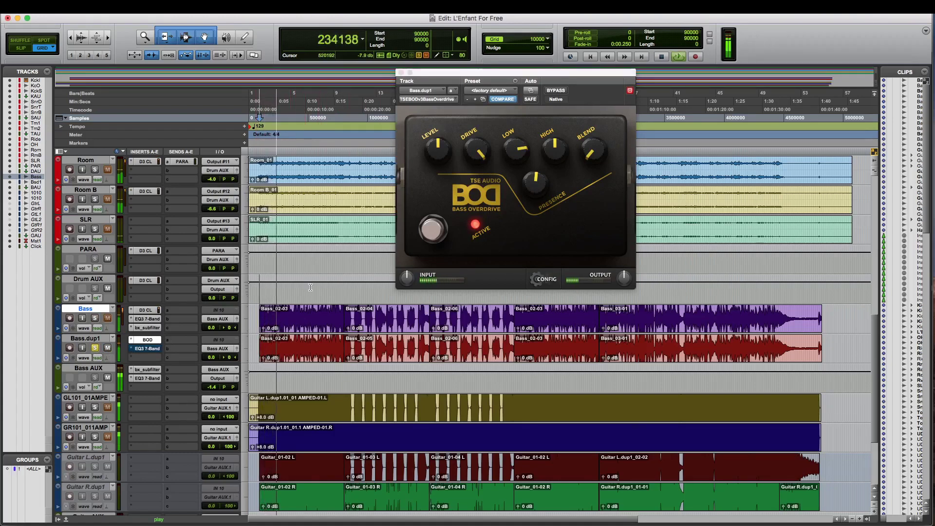
pyautogui.press('space')
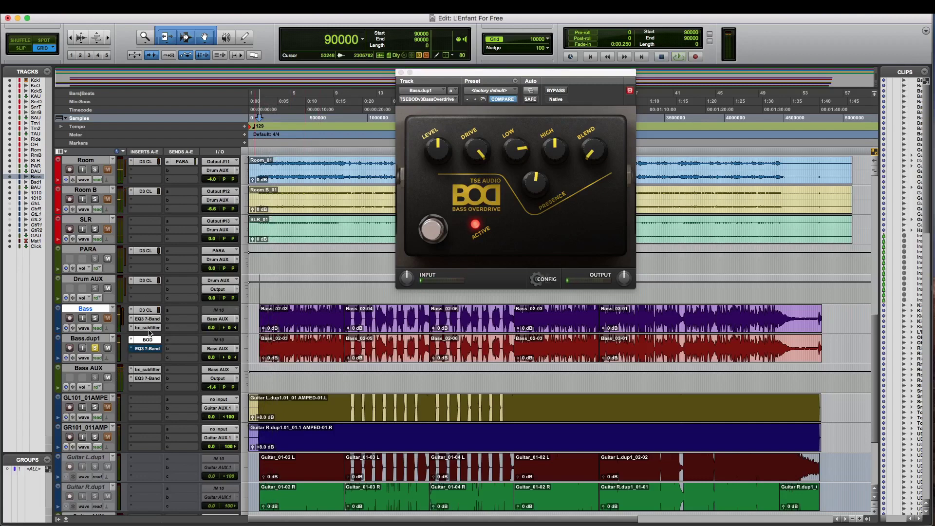
# Reactivate the EQ3 7-Band on Bass.dup1 and review its high-pass and low-pass filter settings.
pyautogui.click(146, 349)
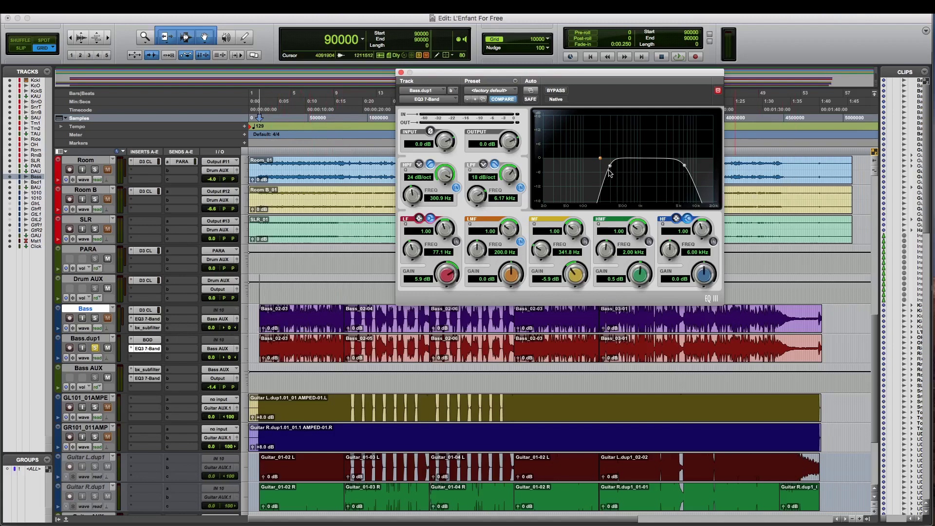
pyautogui.click(401, 73)
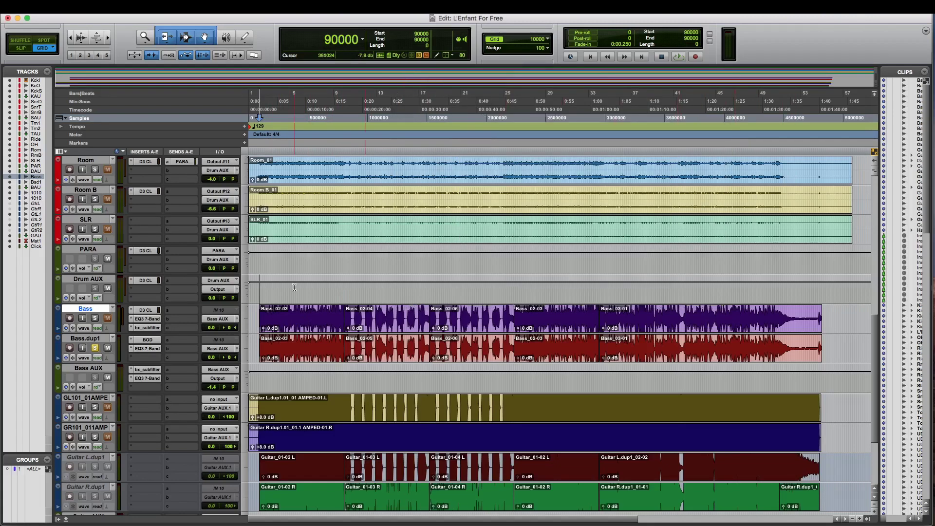
# Solo Bass alongside Bass.dup1 and audition both together from sample 2940000.
pyautogui.click(95, 318)
pyautogui.click(598, 288)
pyautogui.press('space')
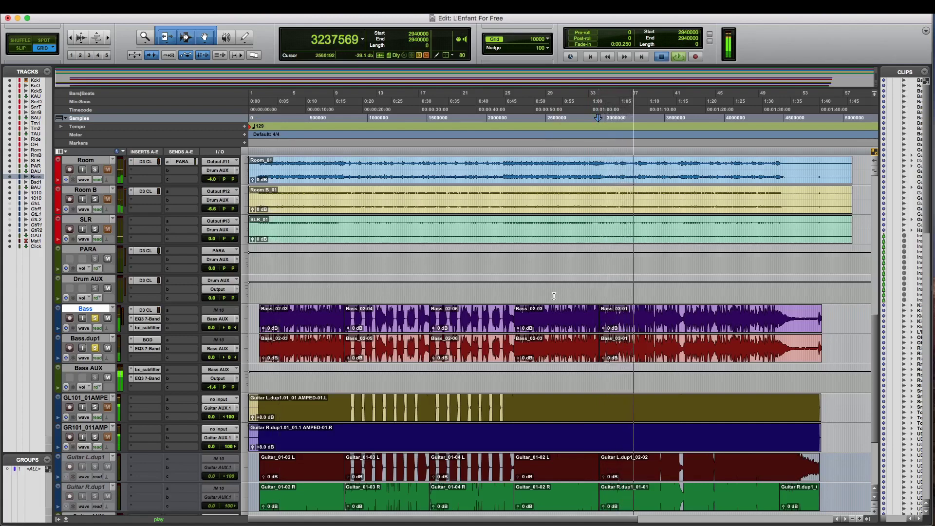
pyautogui.press('space')
# Review the bx_subfilter settings on the Bass track and on the Bass AUX track.
pyautogui.click(146, 328)
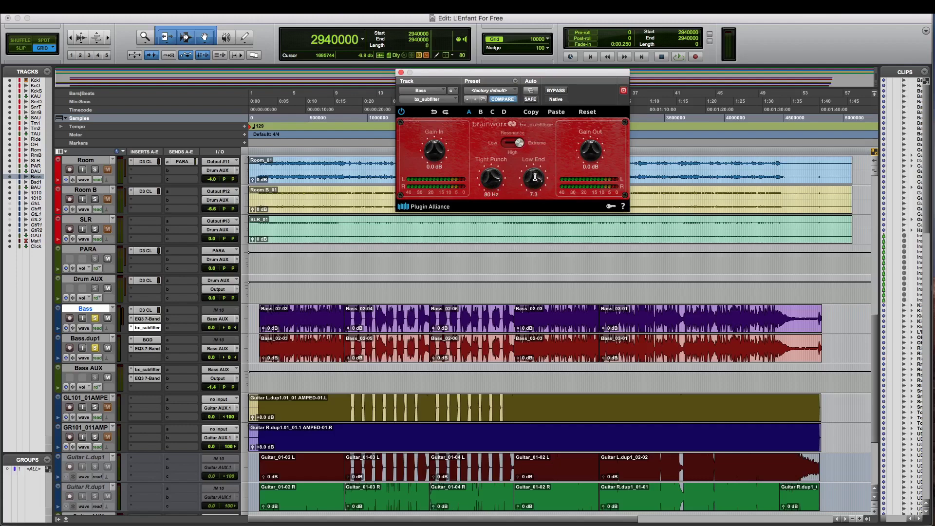
pyautogui.click(401, 72)
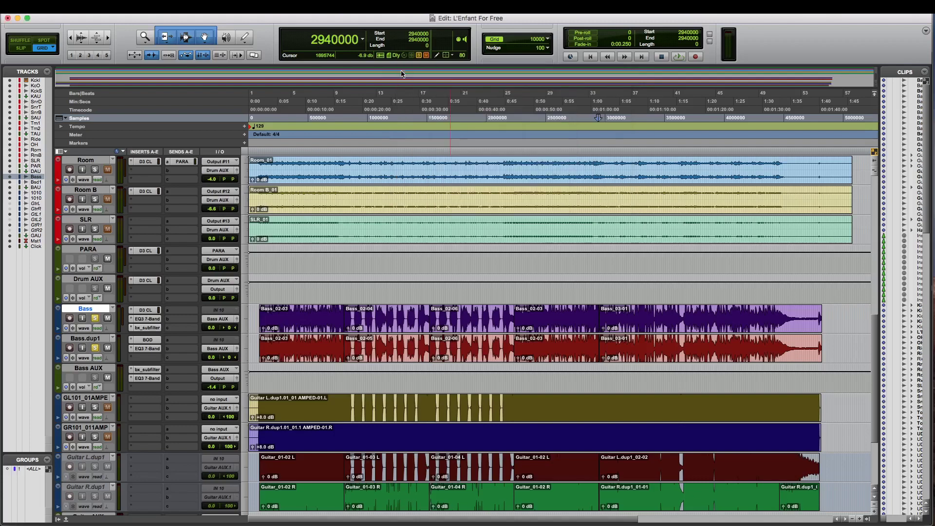
pyautogui.click(148, 369)
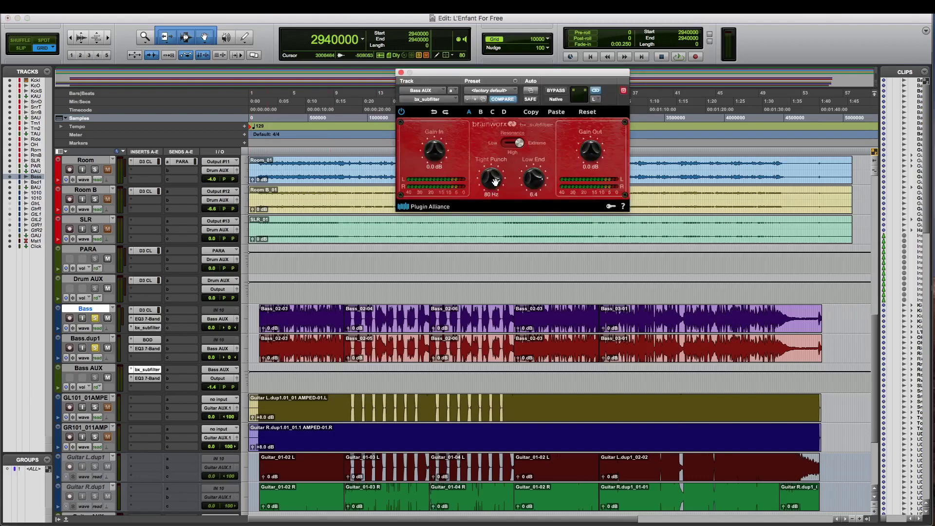
pyautogui.click(401, 73)
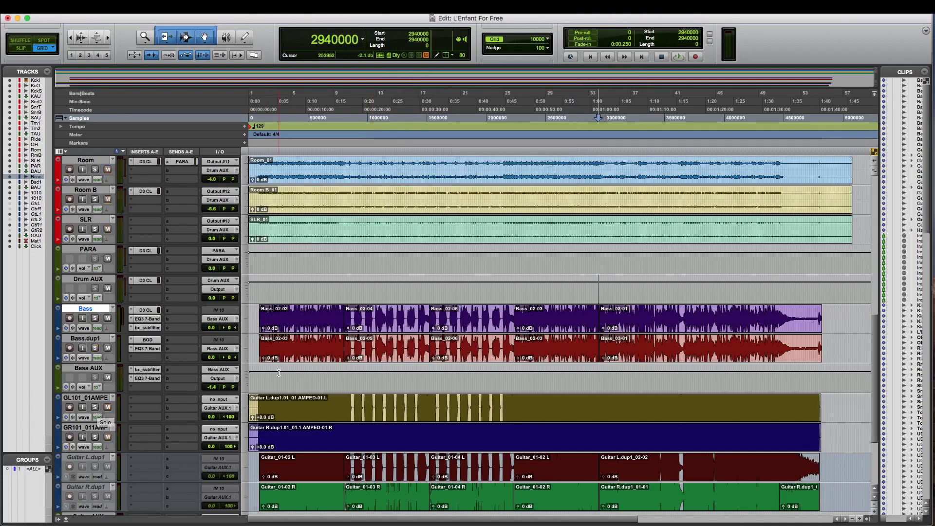
pyautogui.scroll(-1, 272, 379)
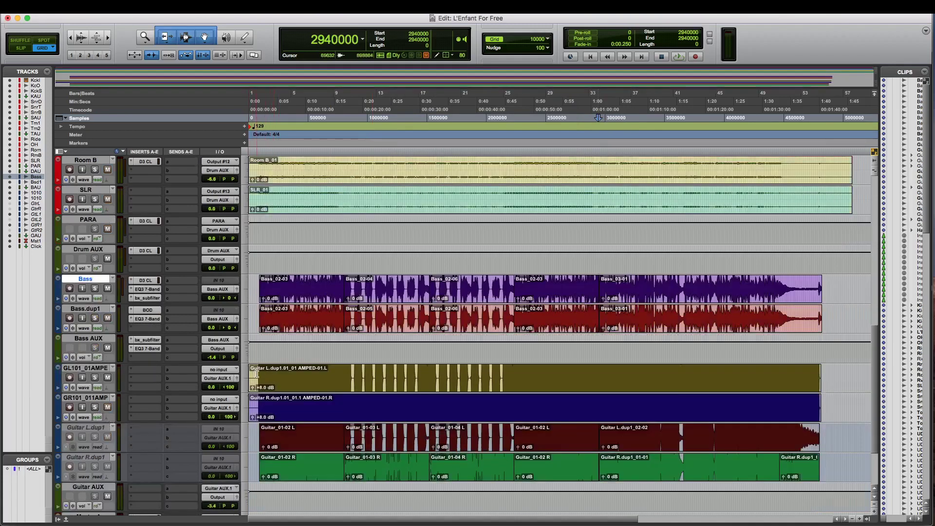
pyautogui.moveTo(925, 302)
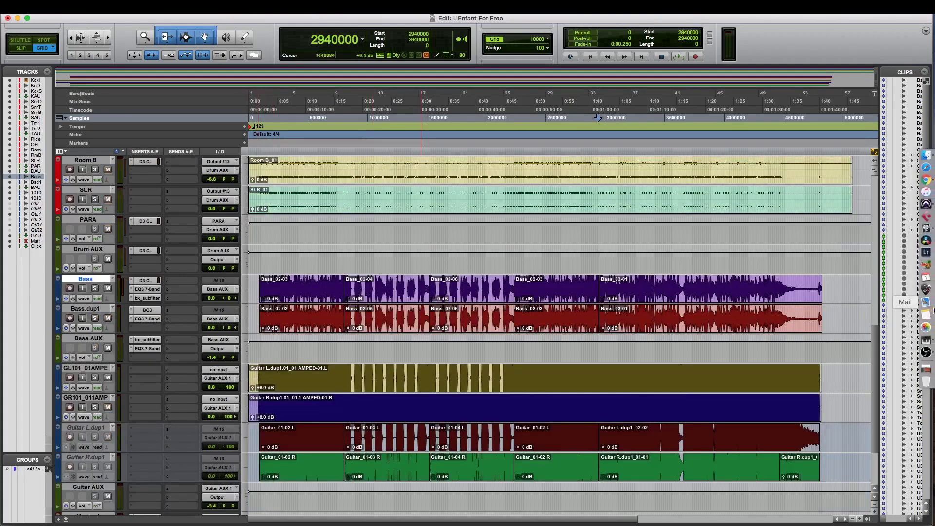
# Switch to the L'Enfant Amped project in Logic Pro and open the Amped Roots plug-in on the Guitar L.dup1.01_01 track.
pyautogui.click(926, 230)
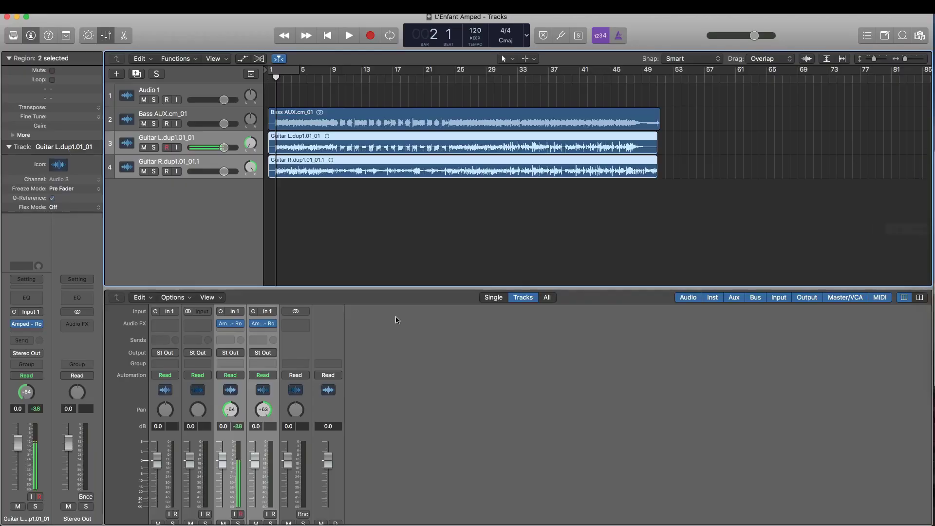
pyautogui.click(181, 141)
pyautogui.click(230, 324)
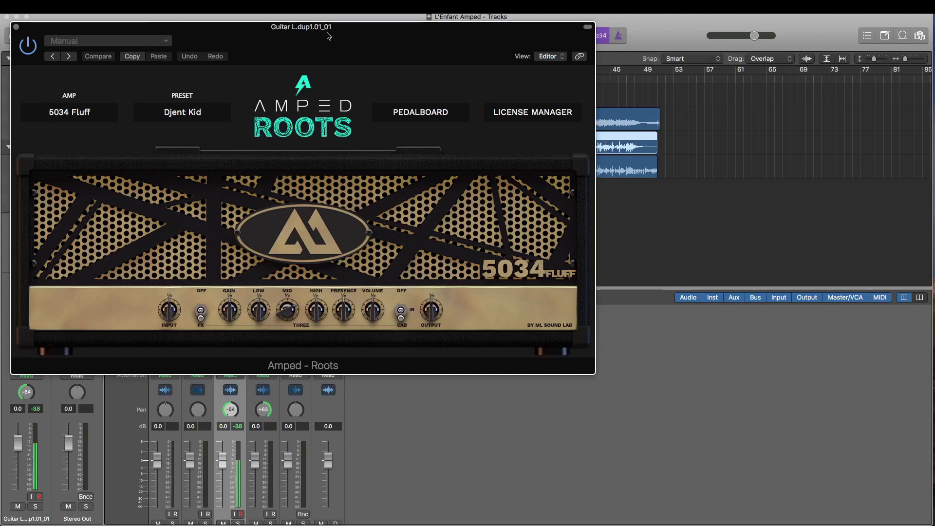
pyautogui.moveTo(325, 30); pyautogui.dragTo(557, 191)
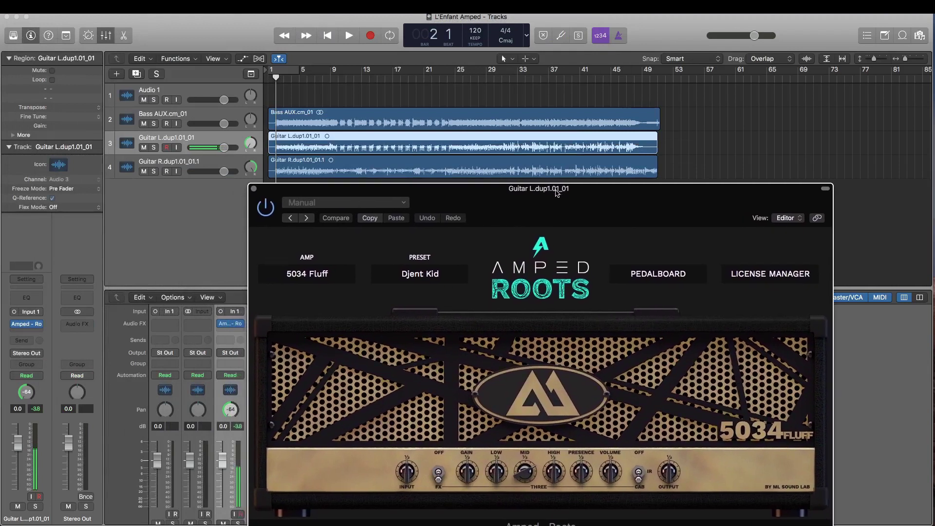
pyautogui.moveTo(557, 191); pyautogui.dragTo(515, 118)
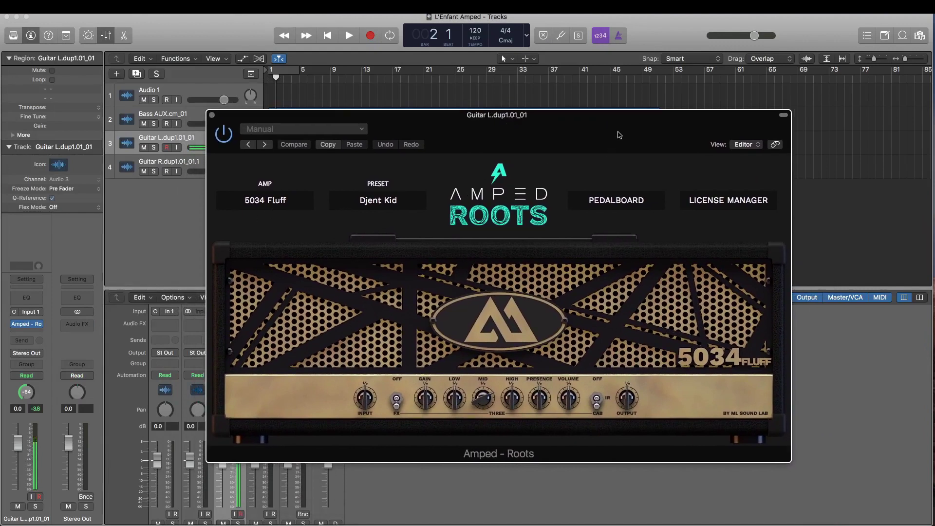
# Review the Noise Gate and Drive pedals on the Amped Roots pedalboard, then close the plug-in.
pyautogui.click(615, 199)
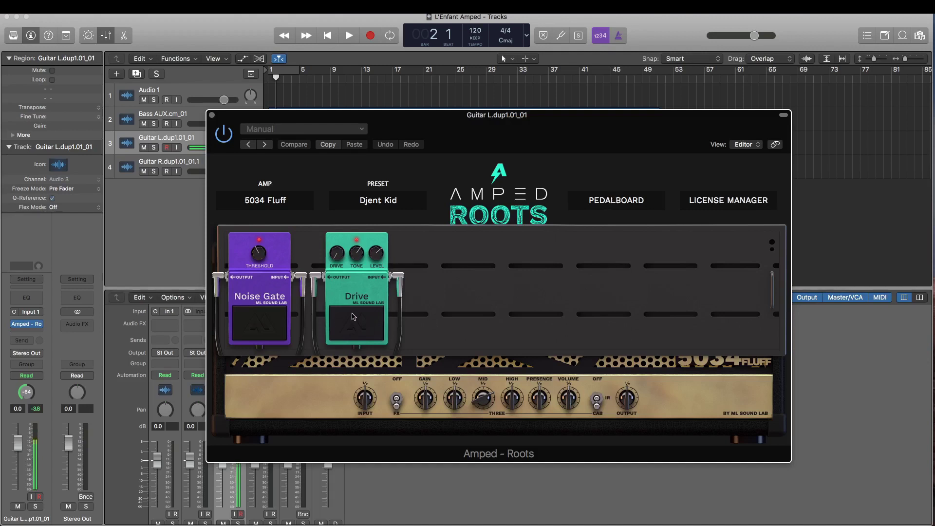
pyautogui.click(608, 203)
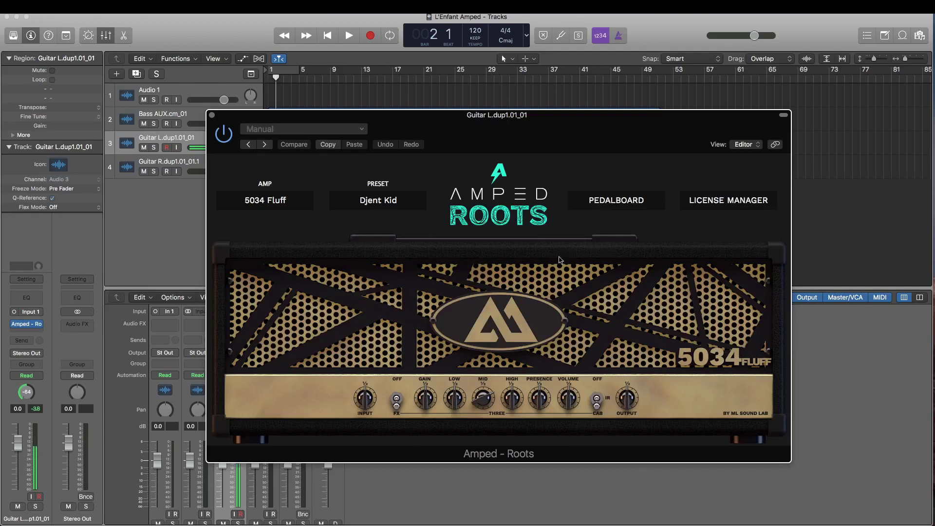
pyautogui.click(212, 116)
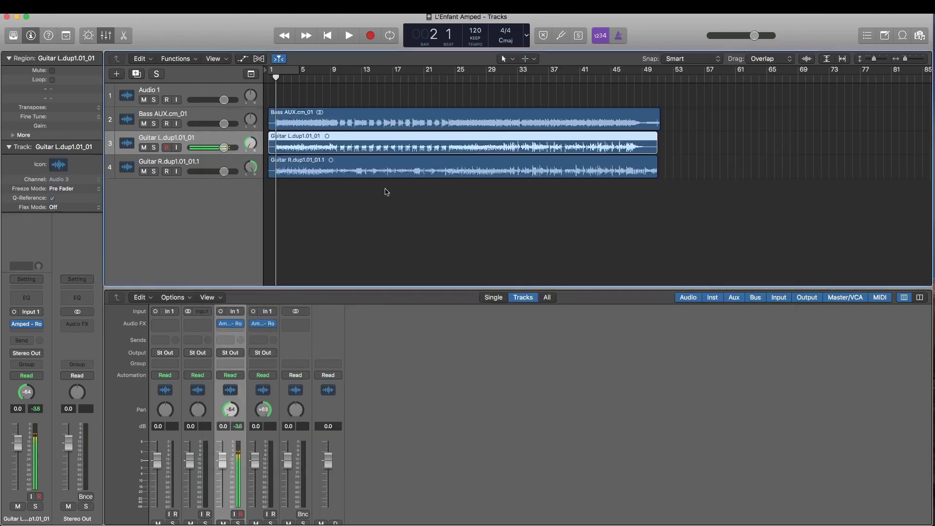
# Return to Pro Tools, solo the two amped guitar tracks GL101_011AMPE and GR101_011AMP, and audition them from sample 50000.
pyautogui.click(926, 203)
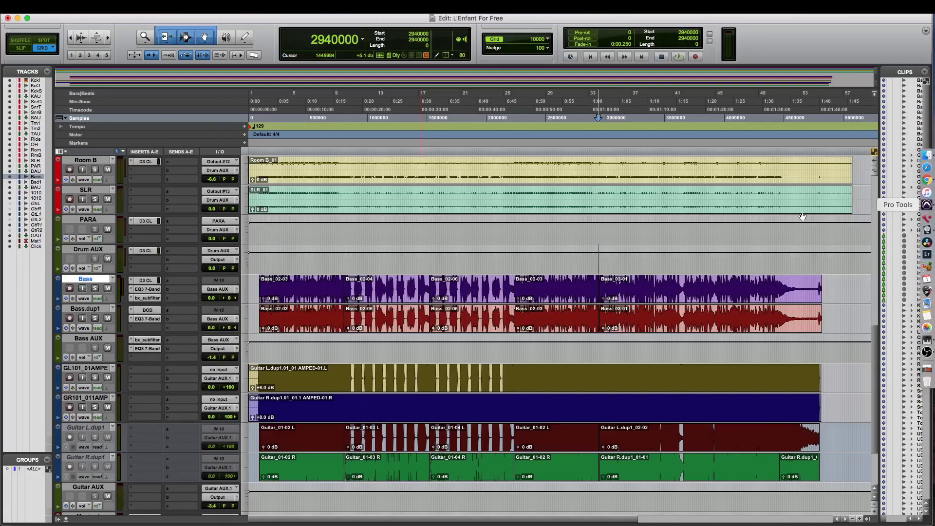
pyautogui.click(95, 378)
pyautogui.click(95, 407)
pyautogui.click(258, 321)
pyautogui.press('space')
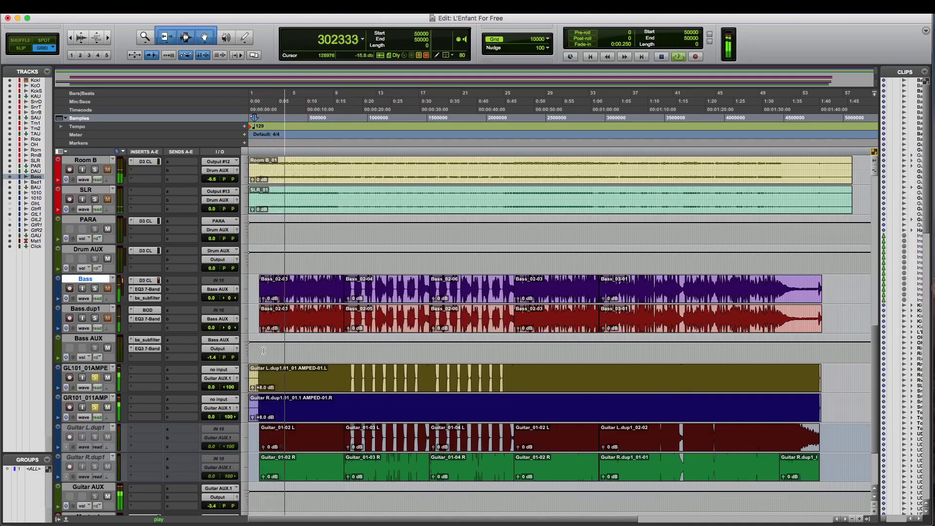
pyautogui.press('space')
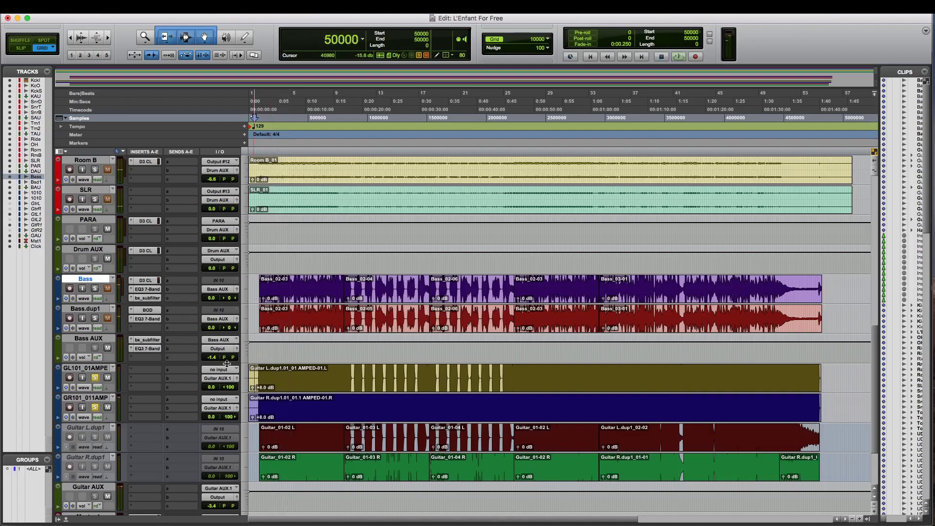
# Unsolo both amped guitar tracks and audition the full mix from sample 2940000.
pyautogui.click(95, 378)
pyautogui.click(95, 408)
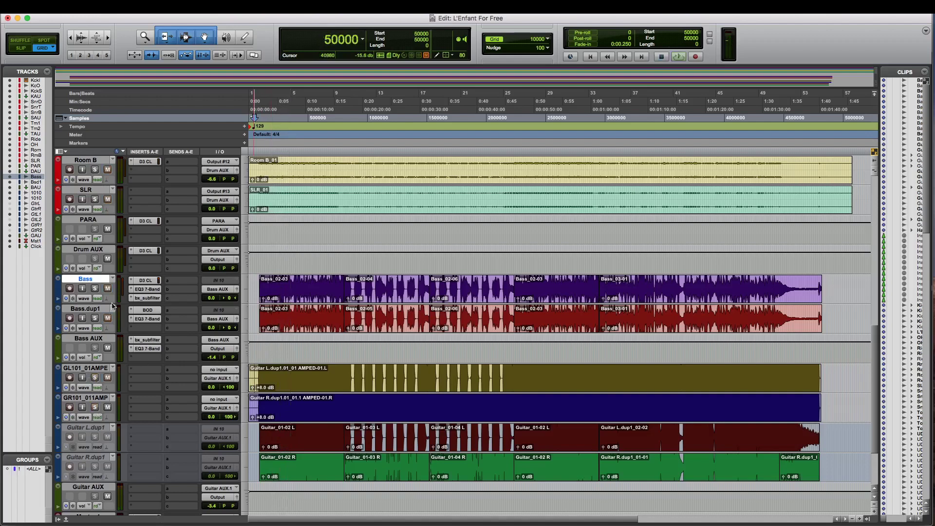
pyautogui.click(599, 347)
pyautogui.press('space')
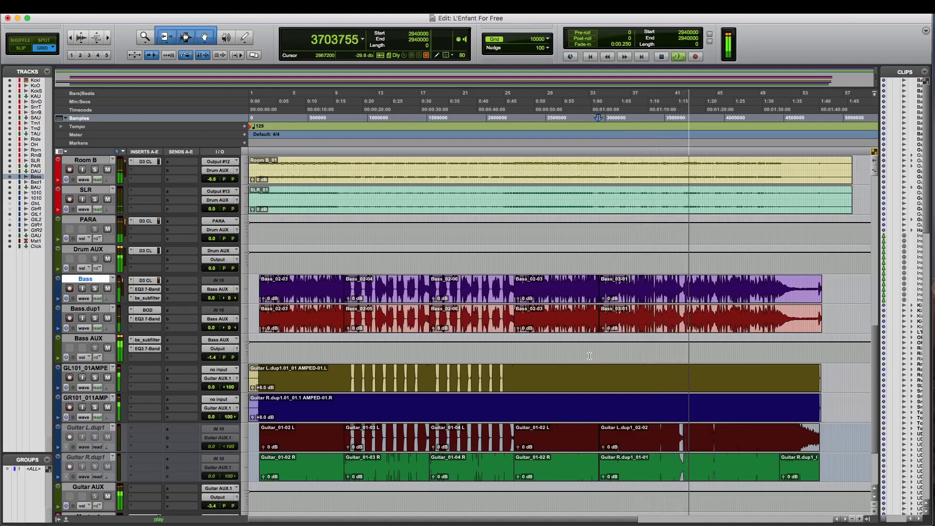
pyautogui.press('space')
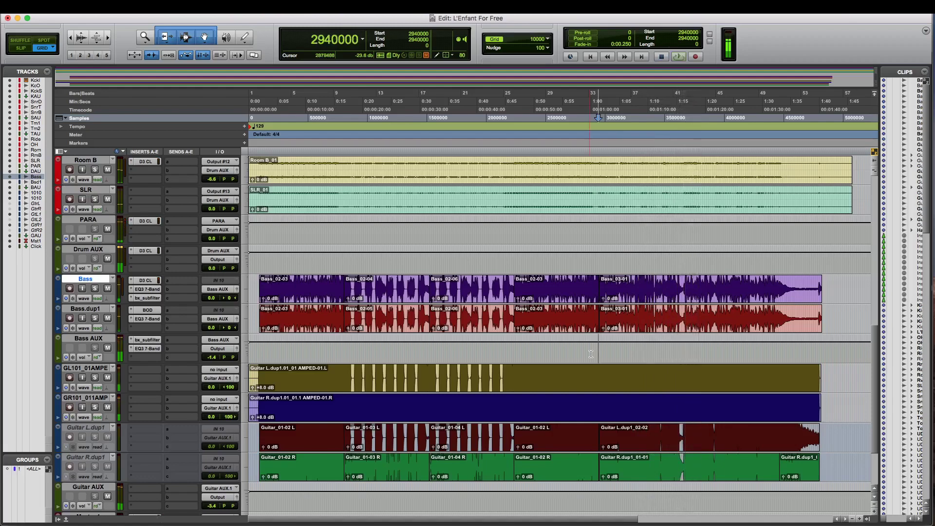
pyautogui.scroll(1, 590, 353)
pyautogui.scroll(10, 589, 353)
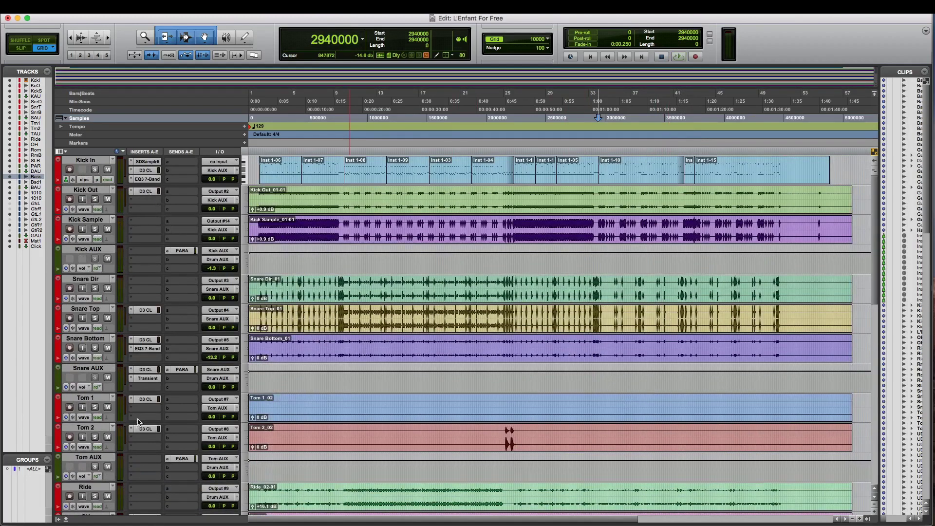
pyautogui.scroll(-10, 792, 197)
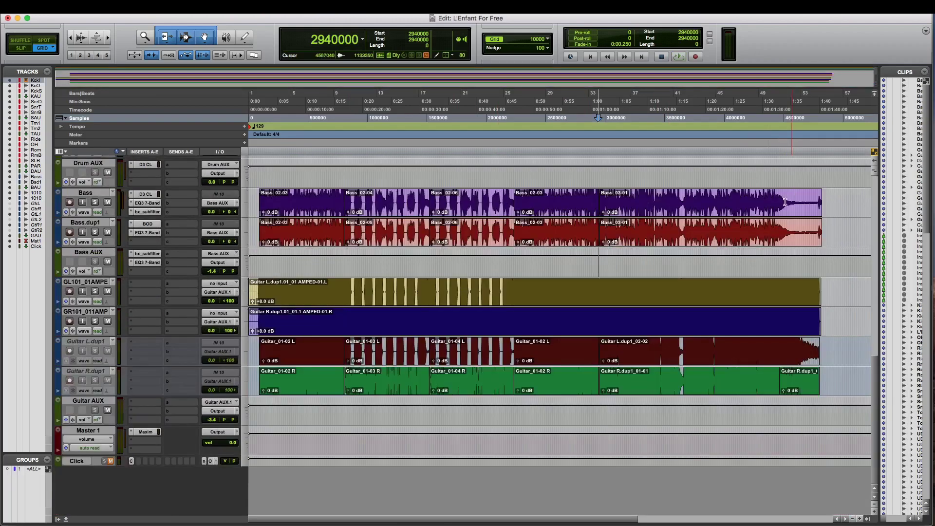
pyautogui.scroll(10, 763, 213)
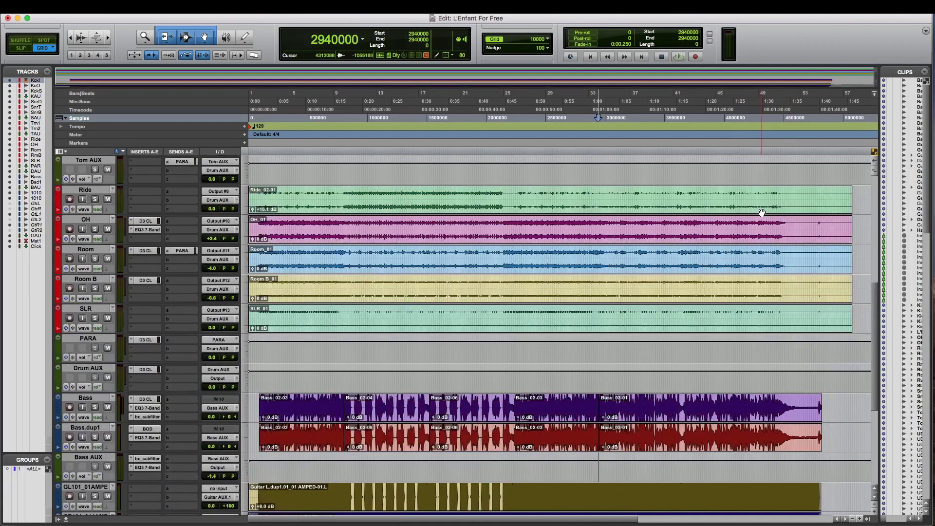